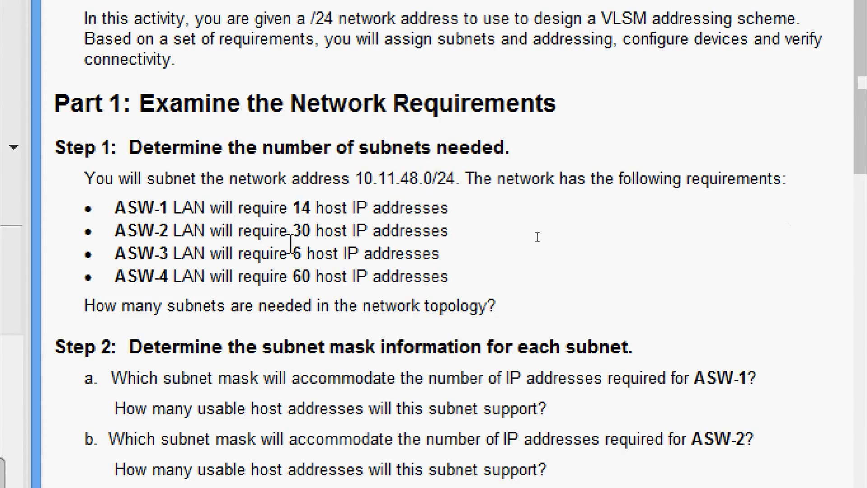
# Review the host requirements of the four ASW LANs in the activity, and check the hosts needed per subnet and WAN link in Excel
pyautogui.moveTo(120, 209); pyautogui.dragTo(460, 281)
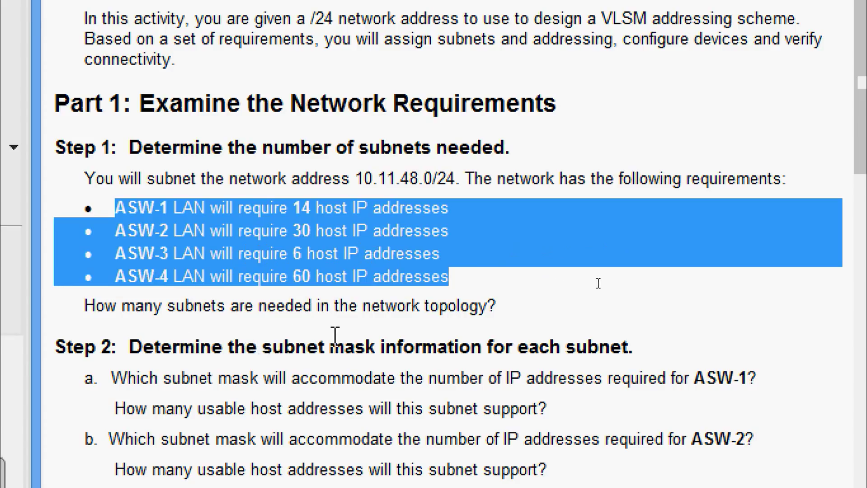
pyautogui.click(461, 301)
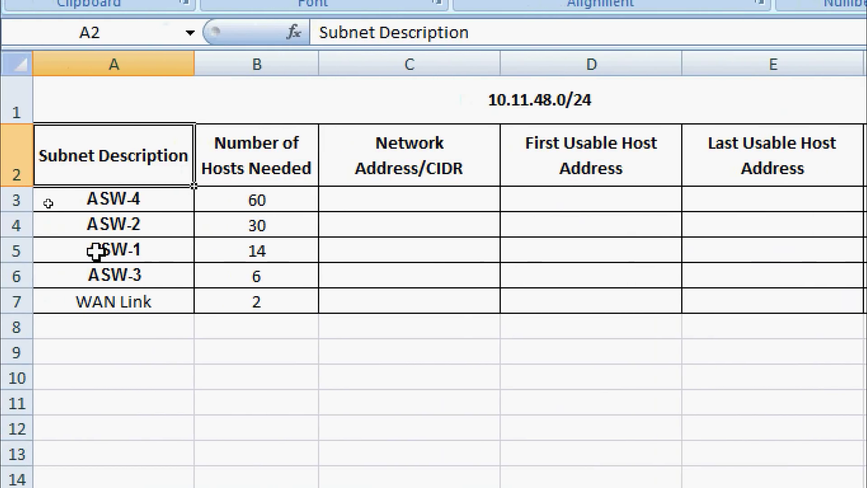
pyautogui.click(241, 199)
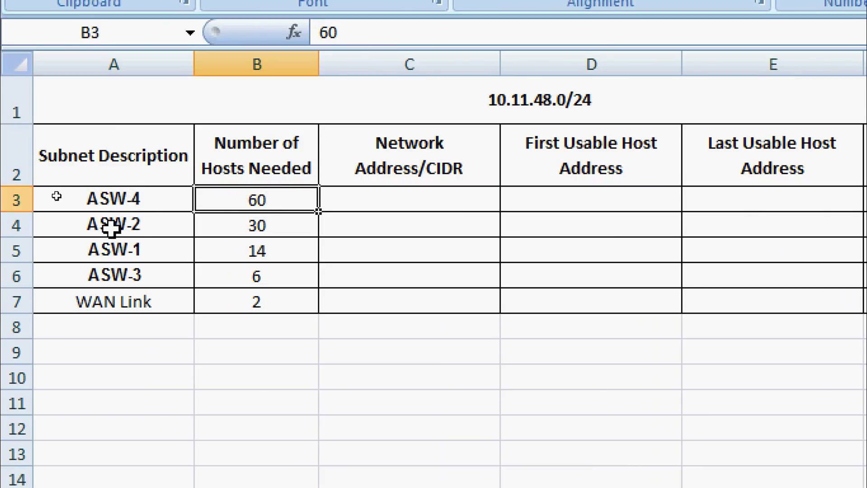
pyautogui.click(211, 228)
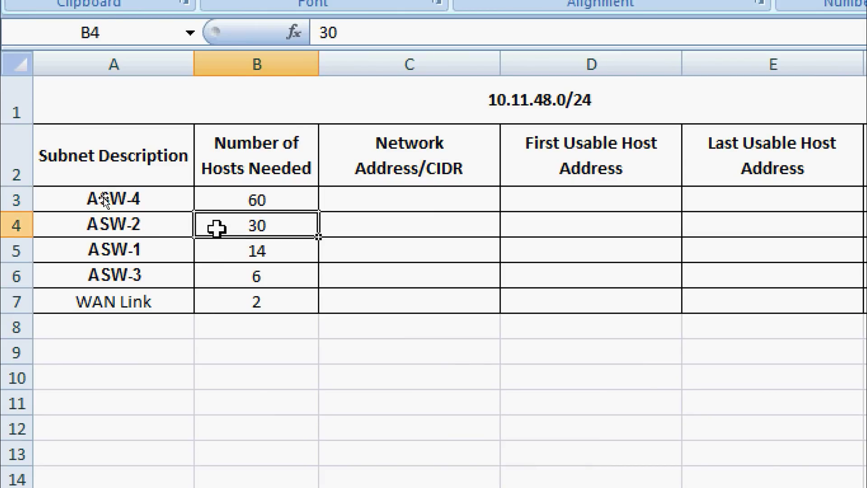
pyautogui.click(140, 250)
pyautogui.click(225, 251)
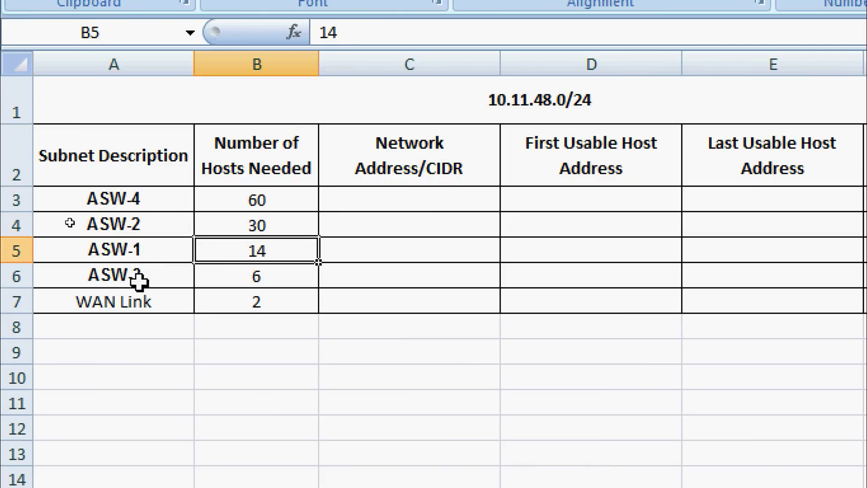
pyautogui.click(141, 277)
pyautogui.click(233, 277)
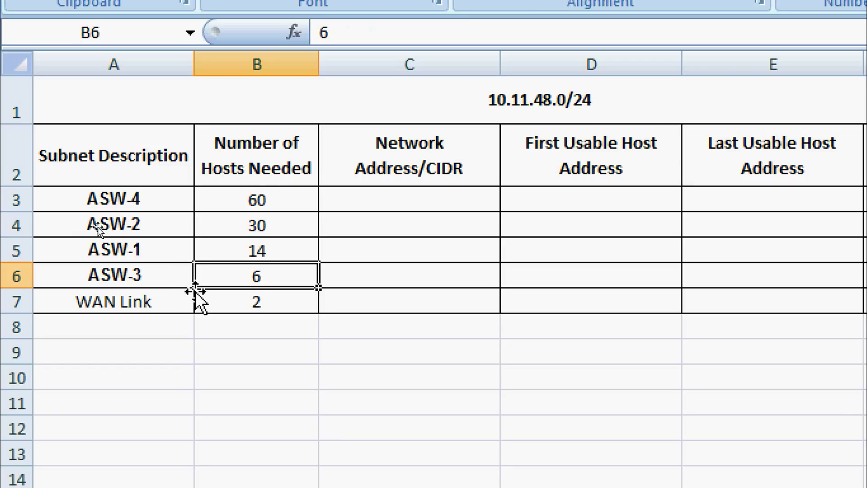
pyautogui.click(151, 302)
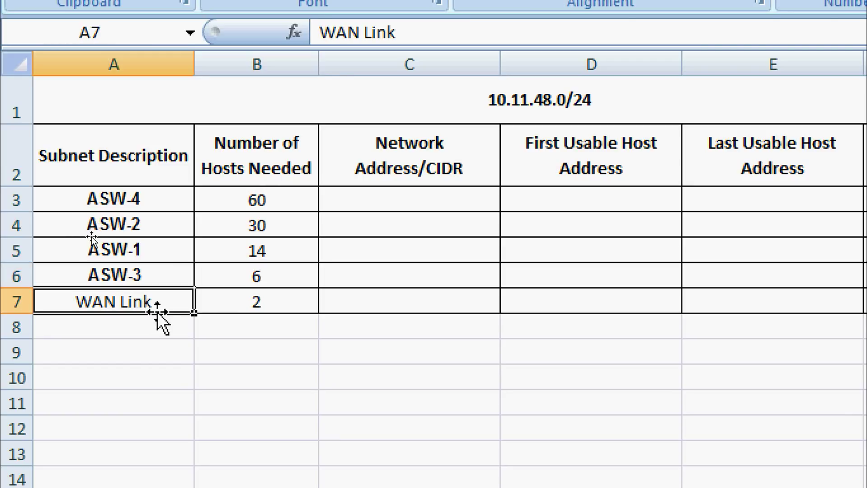
pyautogui.click(224, 297)
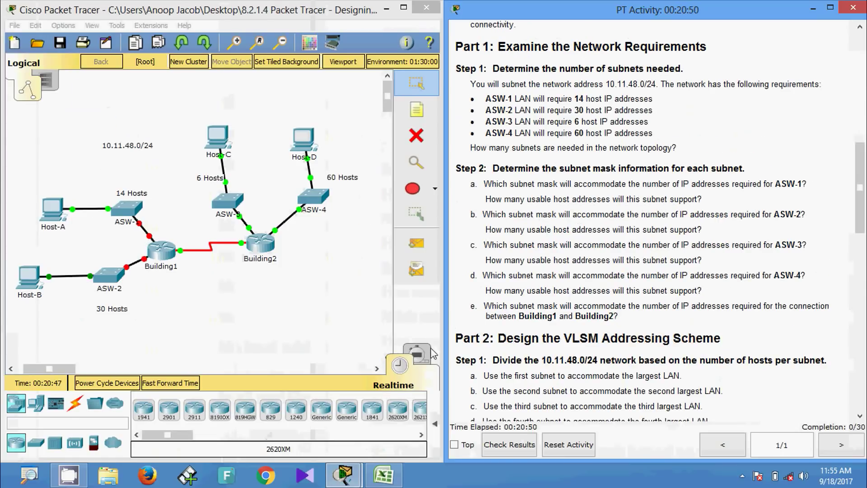
# In the Excel subnet table, check ASW-1's number of usable addresses, and examine ASW-2's CIDR prefix, host range, broadcast address and usable count
pyautogui.click(384, 474)
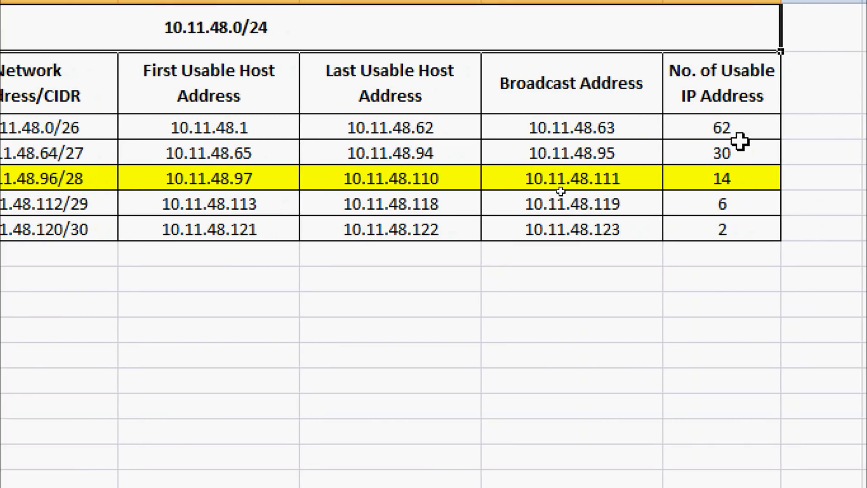
pyautogui.click(728, 175)
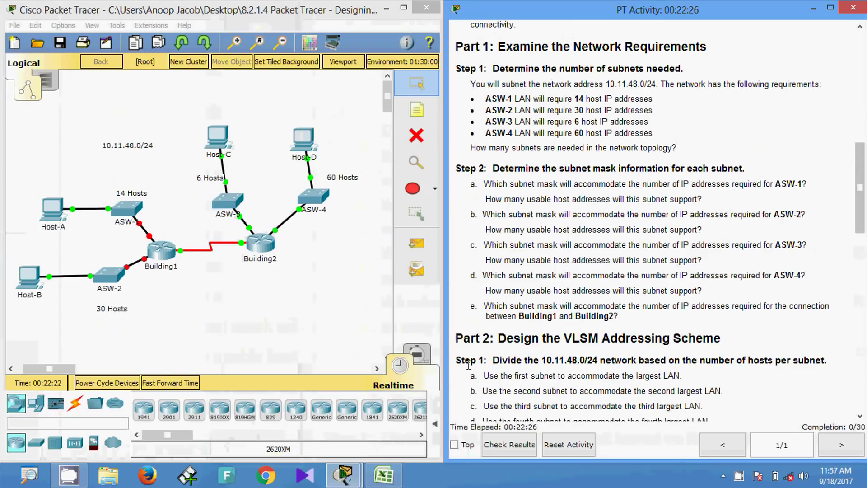
pyautogui.click(393, 477)
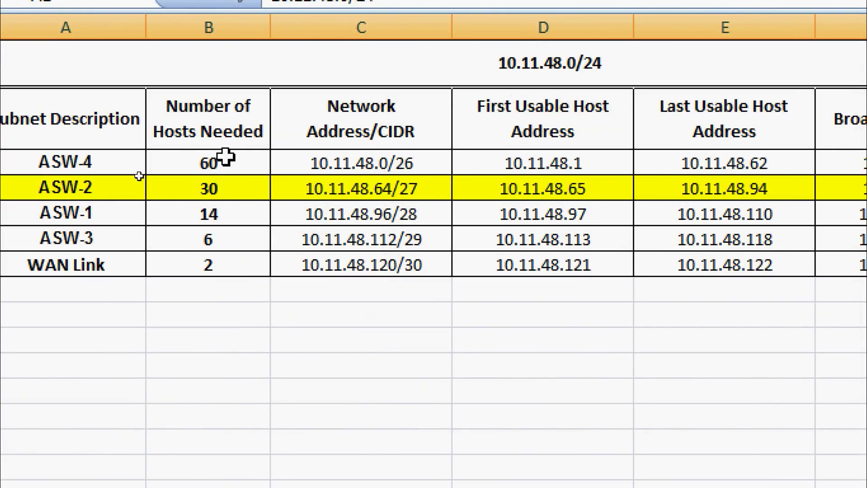
pyautogui.click(237, 190)
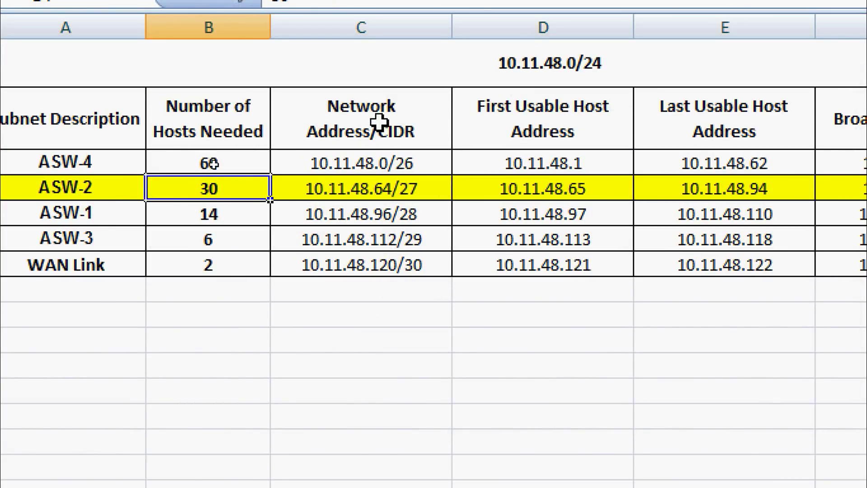
pyautogui.click(395, 187)
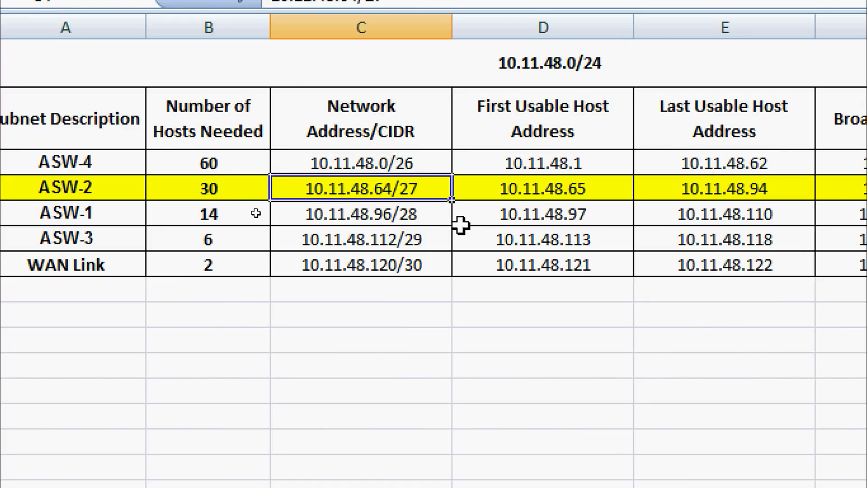
pyautogui.doubleClick(423, 190)
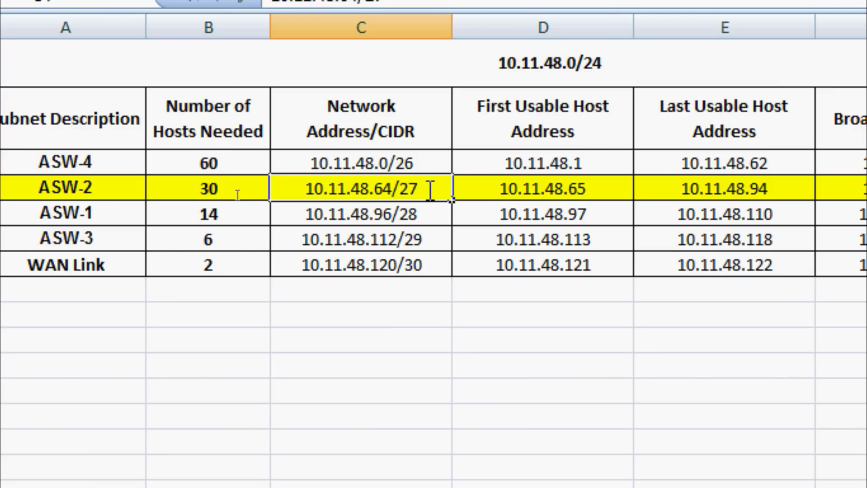
pyautogui.click(423, 189)
pyautogui.press('Escape')
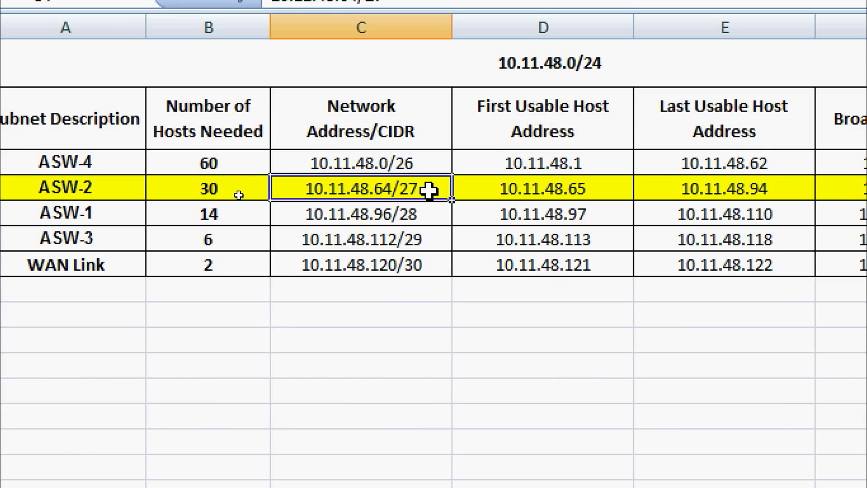
pyautogui.click(499, 189)
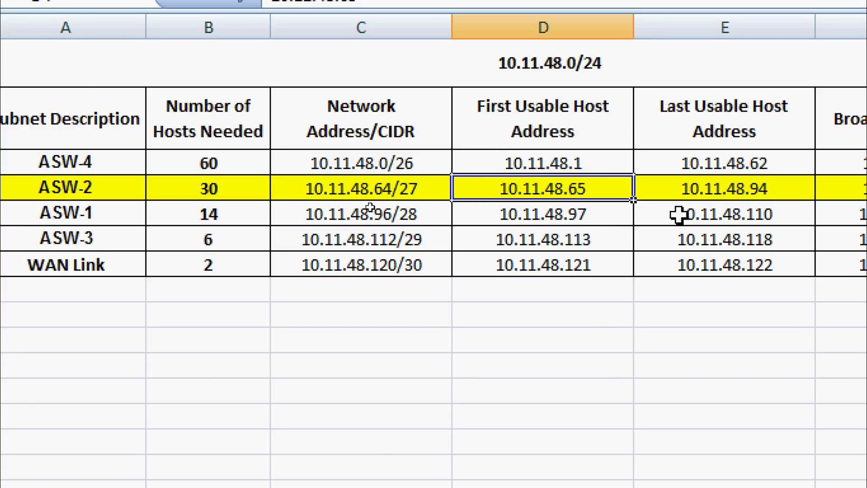
pyautogui.click(607, 194)
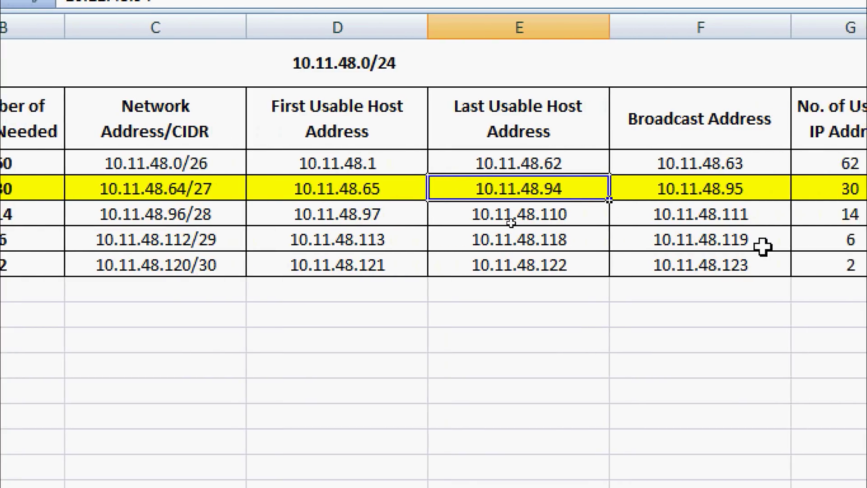
pyautogui.click(711, 192)
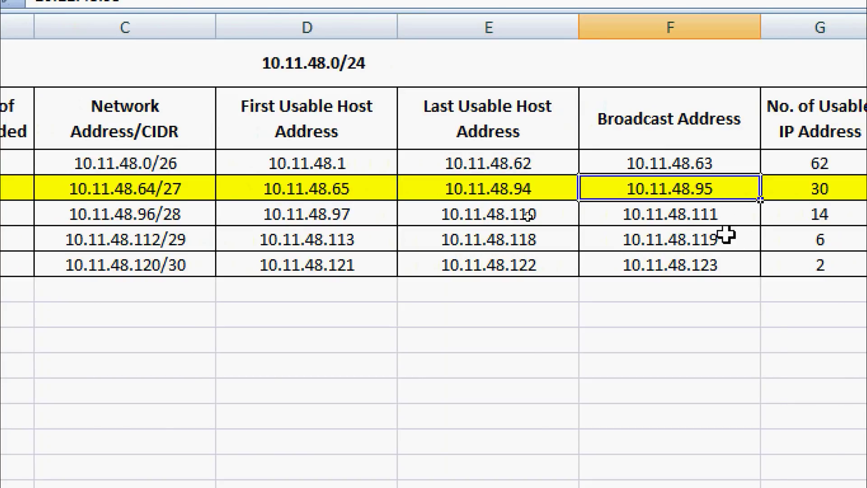
pyautogui.click(829, 195)
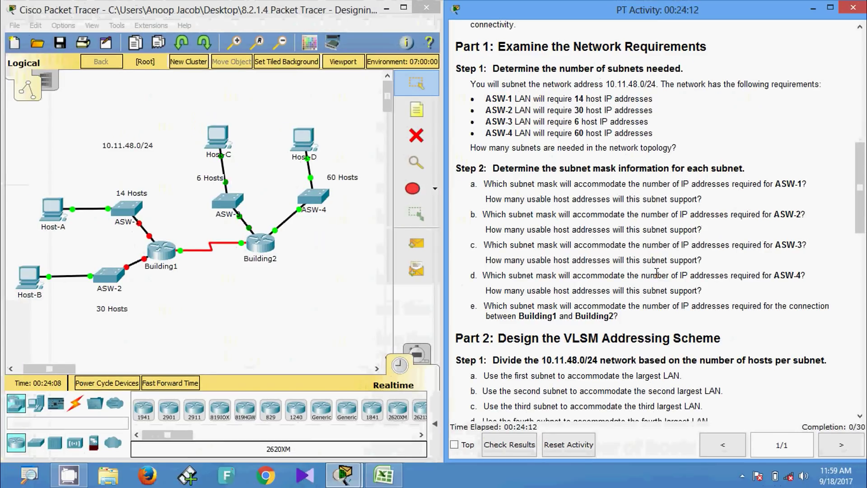
# In the Excel subnet table, check ASW-3's usable address count, and examine ASW-4's CIDR prefix, host range, broadcast address and usable count
pyautogui.click(415, 448)
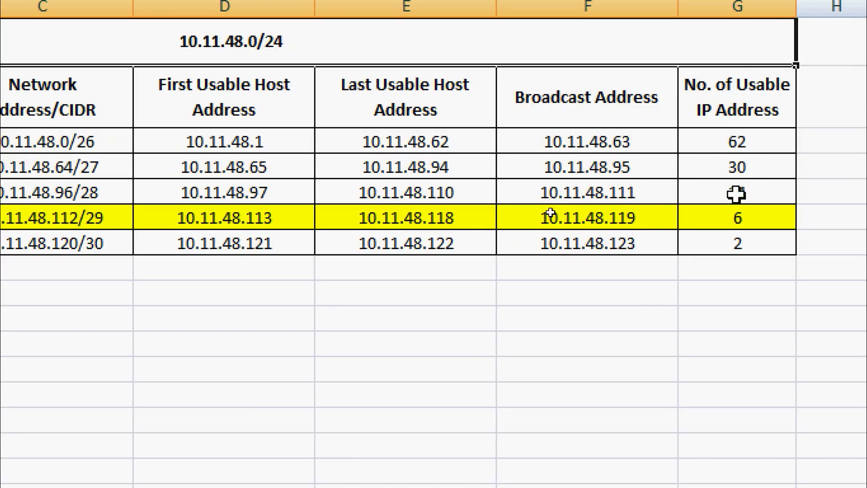
pyautogui.click(729, 221)
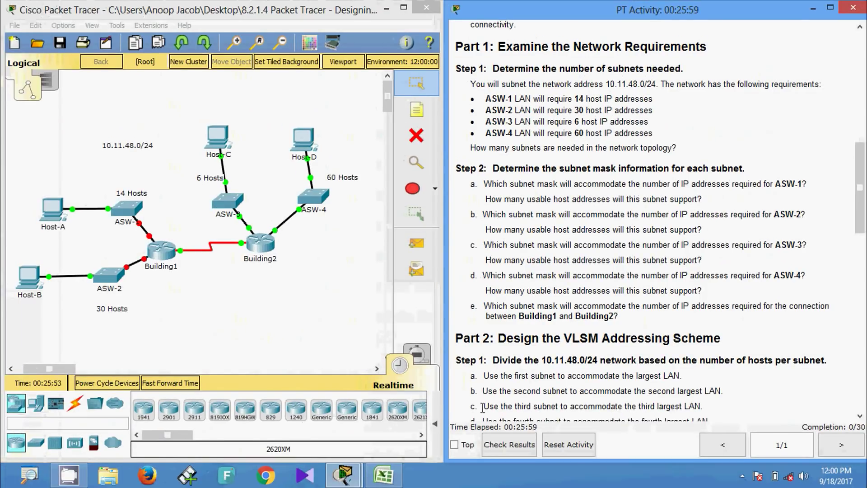
pyautogui.click(397, 475)
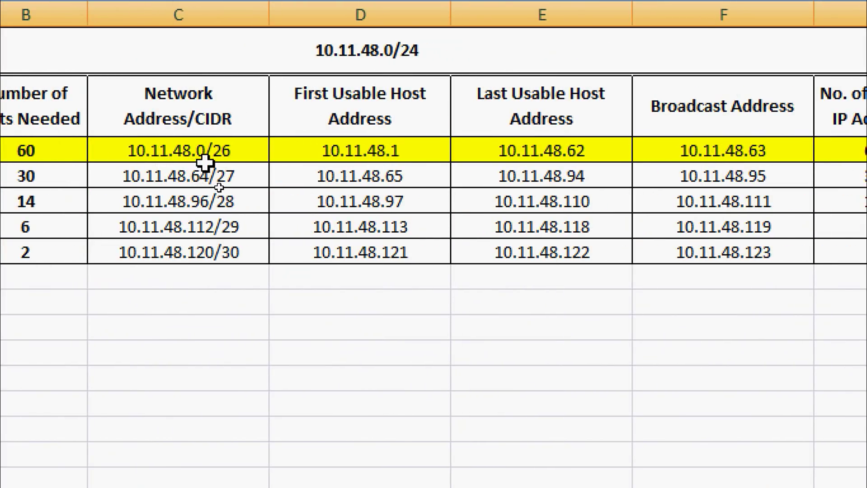
pyautogui.click(236, 152)
pyautogui.doubleClick(242, 152)
pyautogui.moveTo(234, 151); pyautogui.dragTo(212, 152)
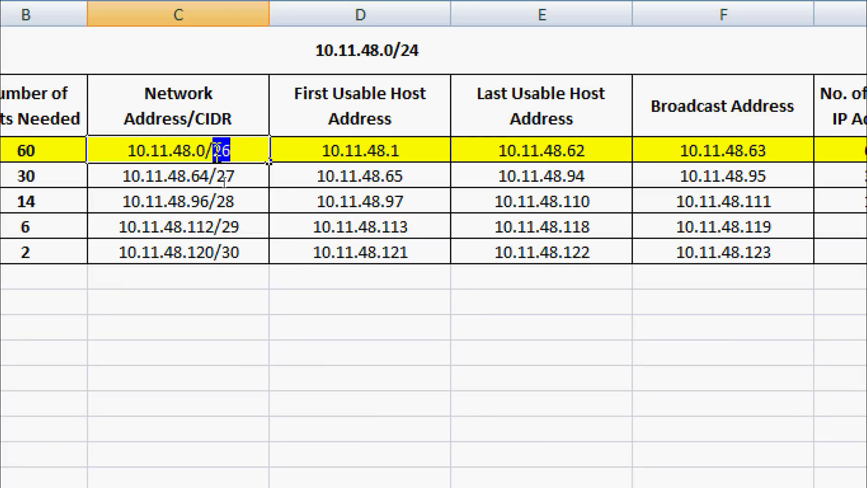
pyautogui.click(232, 180)
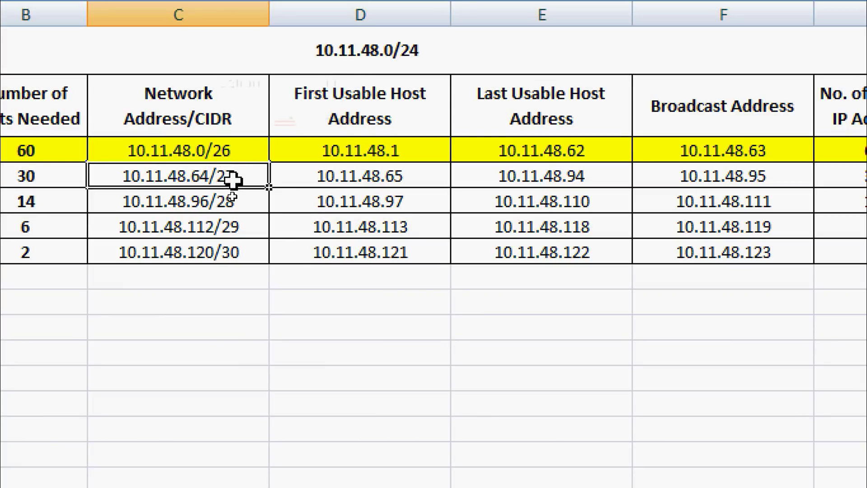
pyautogui.click(227, 156)
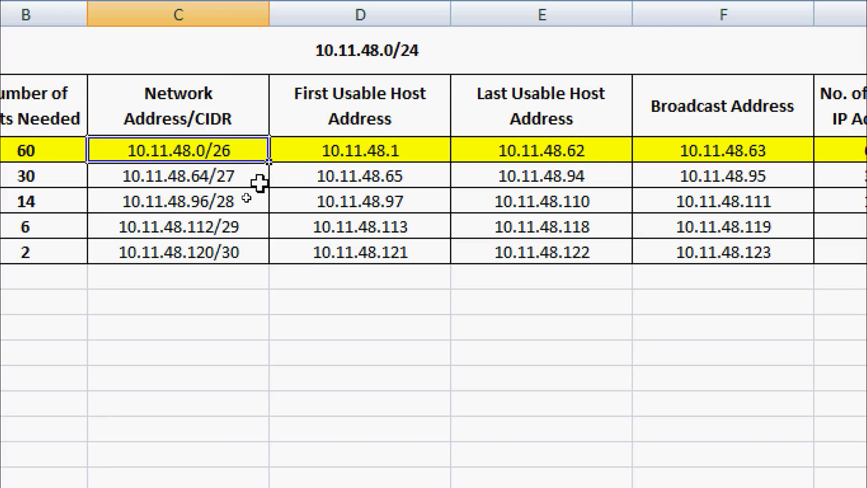
pyautogui.click(310, 149)
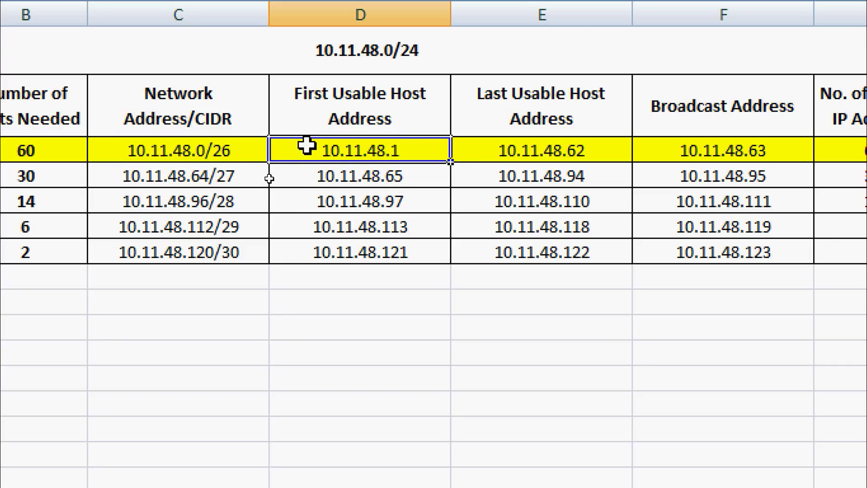
pyautogui.click(548, 155)
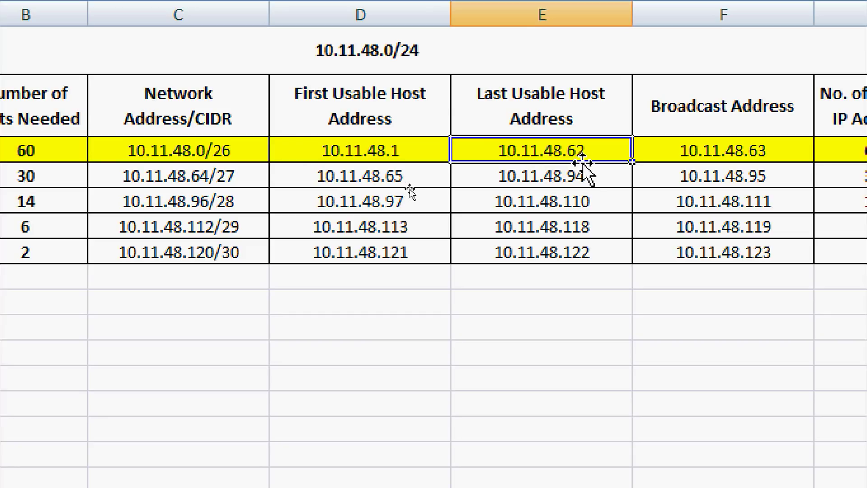
pyautogui.click(731, 154)
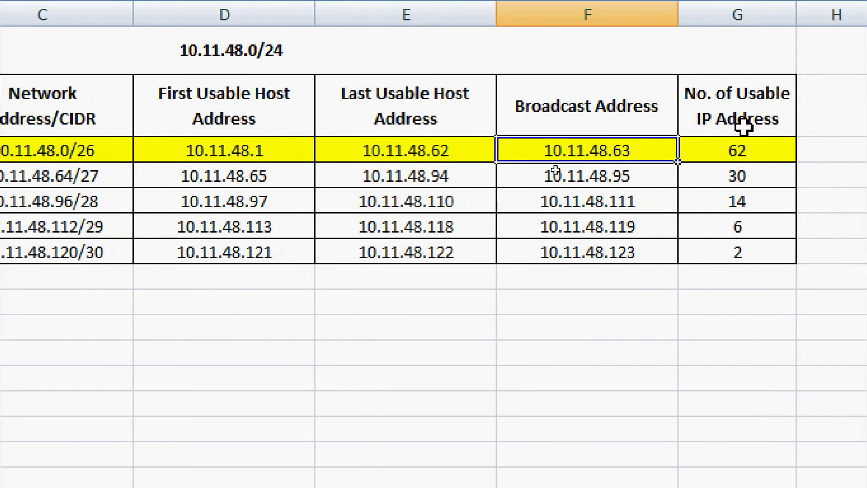
pyautogui.click(767, 150)
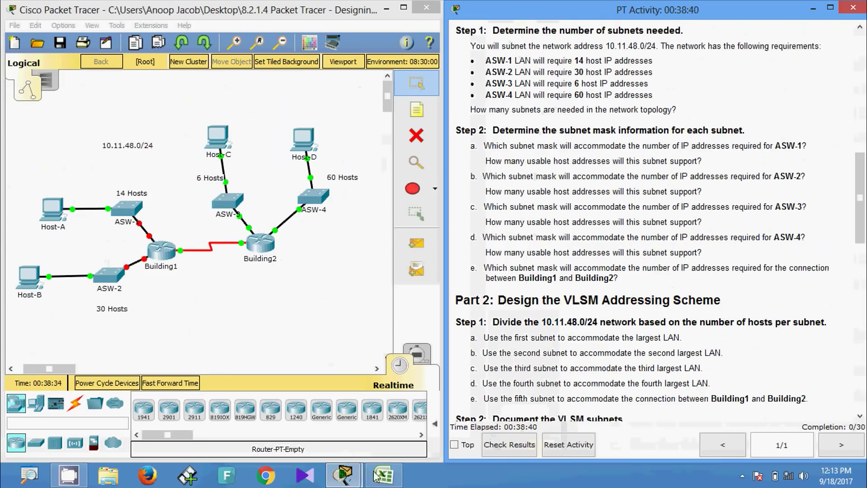
# In Excel, check the WAN link's usable address count, and review the hosts needed and network addresses of all five subnets
pyautogui.click(376, 474)
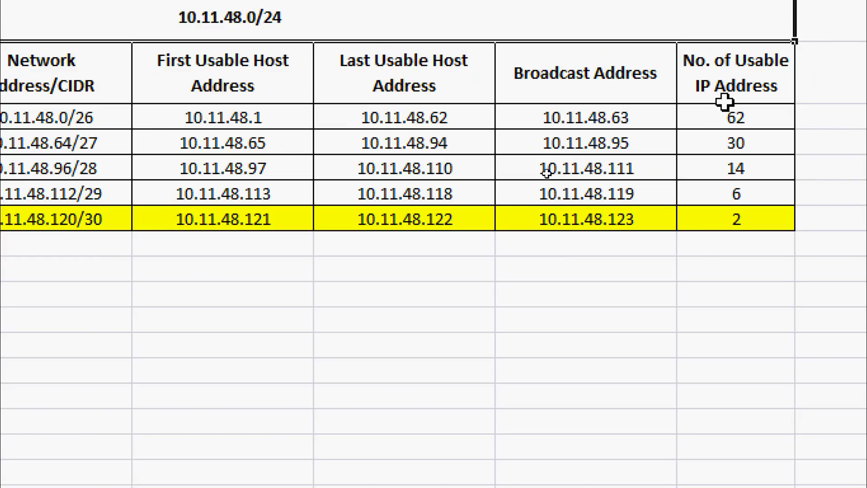
pyautogui.click(731, 223)
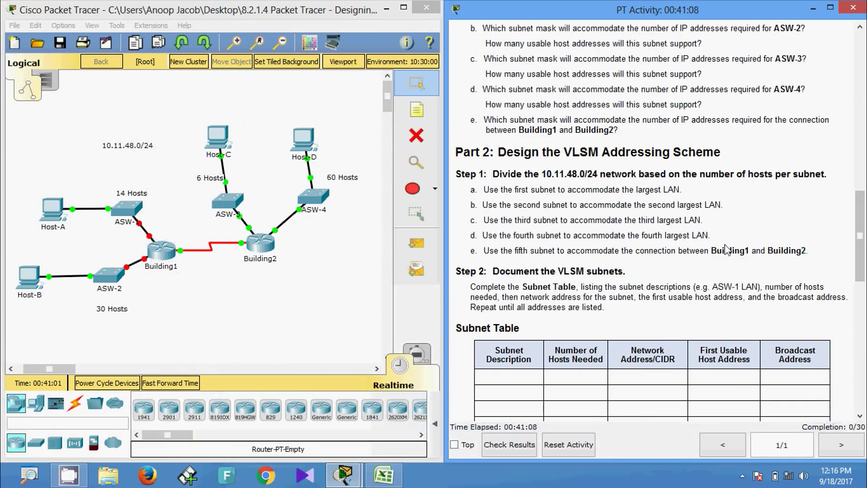
pyautogui.click(384, 475)
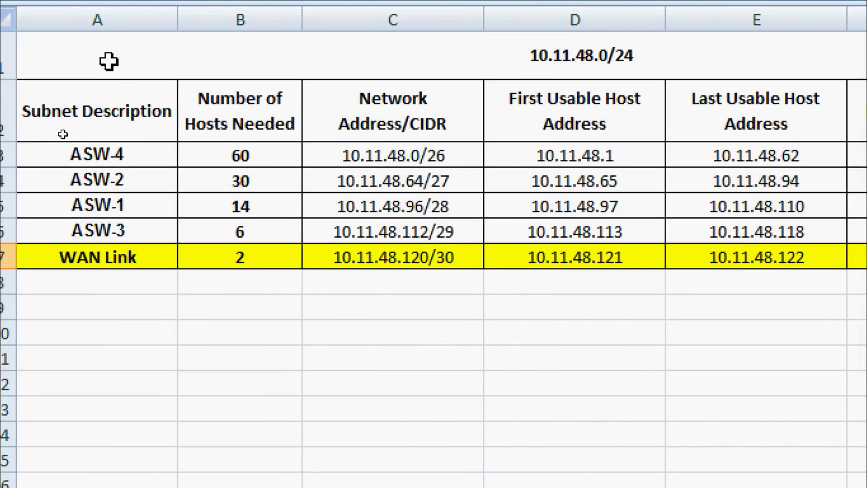
pyautogui.click(205, 155)
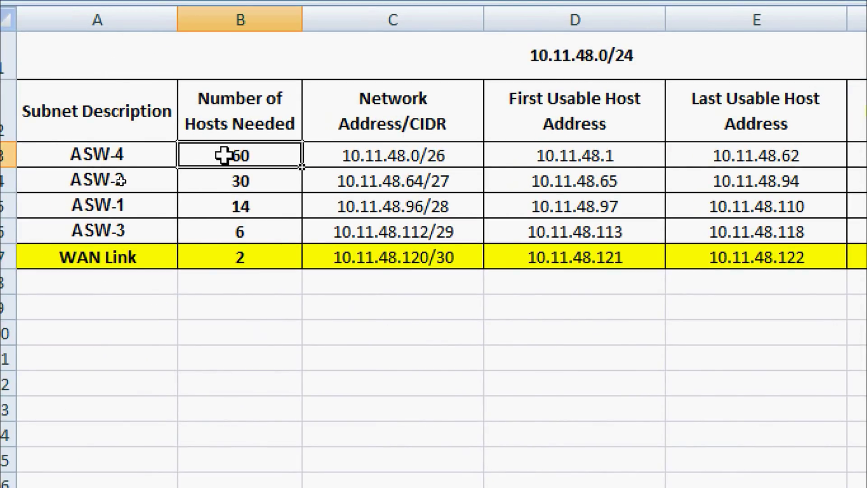
pyautogui.moveTo(229, 163); pyautogui.dragTo(230, 255)
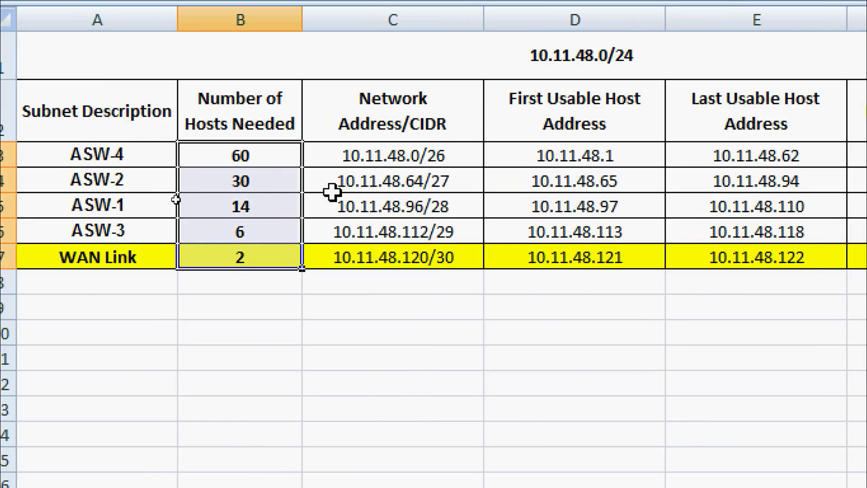
pyautogui.moveTo(402, 158); pyautogui.dragTo(429, 250)
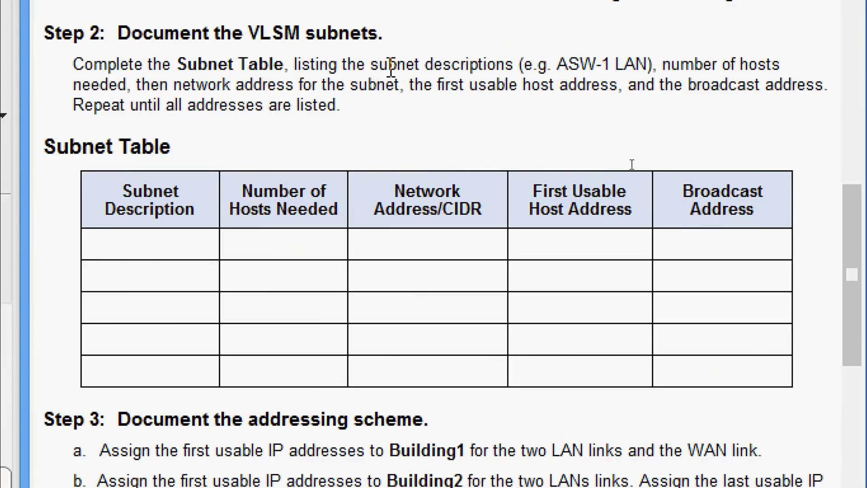
# Compare the activity's Subnet Table instructions with the network addresses in the Excel table, and return to Packet Tracer
pyautogui.moveTo(564, 64); pyautogui.dragTo(653, 64)
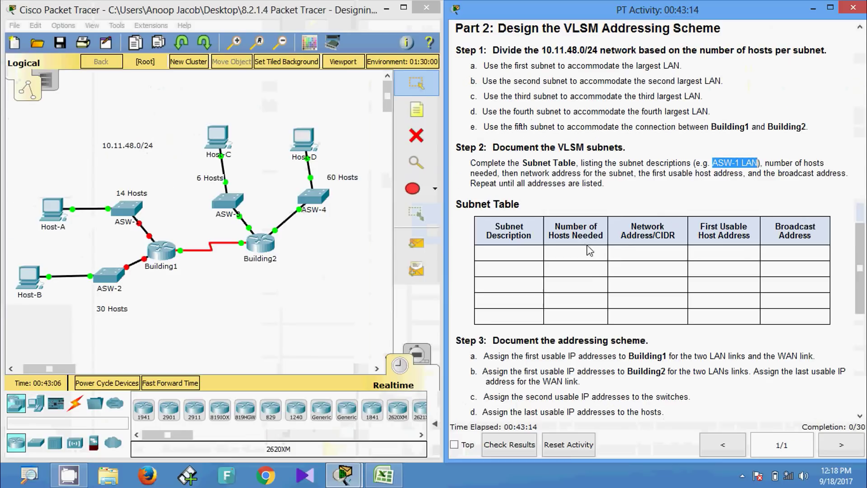
pyautogui.click(385, 476)
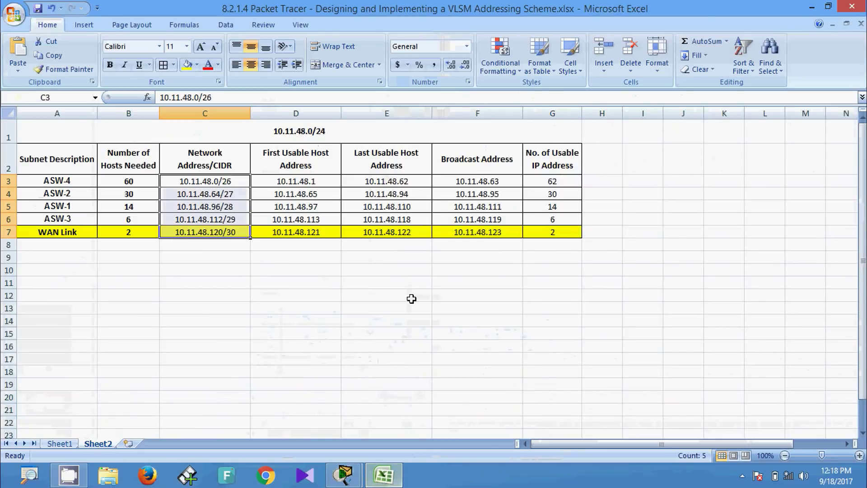
pyautogui.click(242, 227)
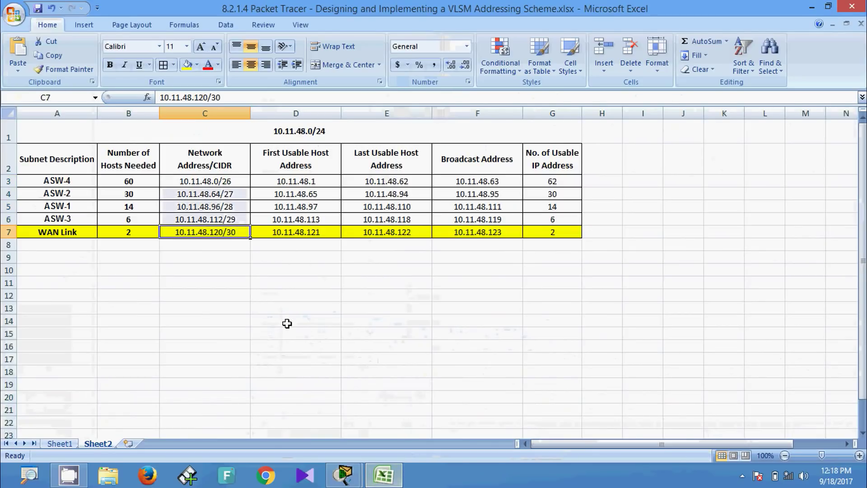
pyautogui.hotkey('alt', 'Tab')
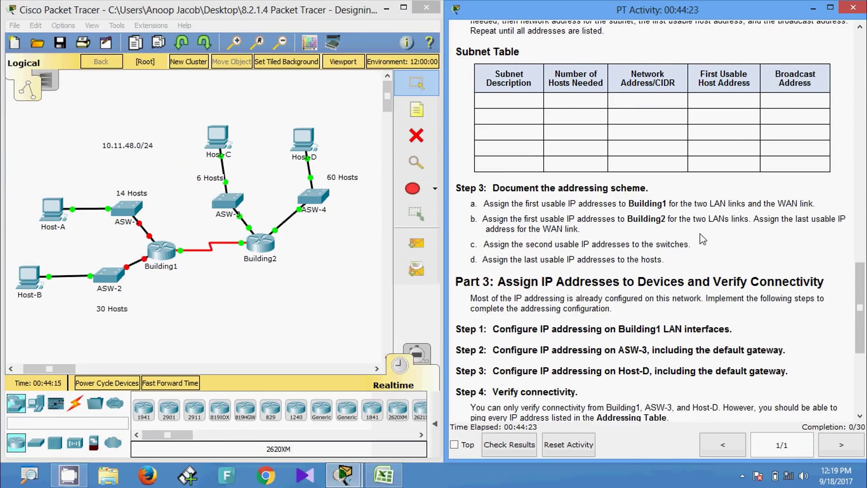
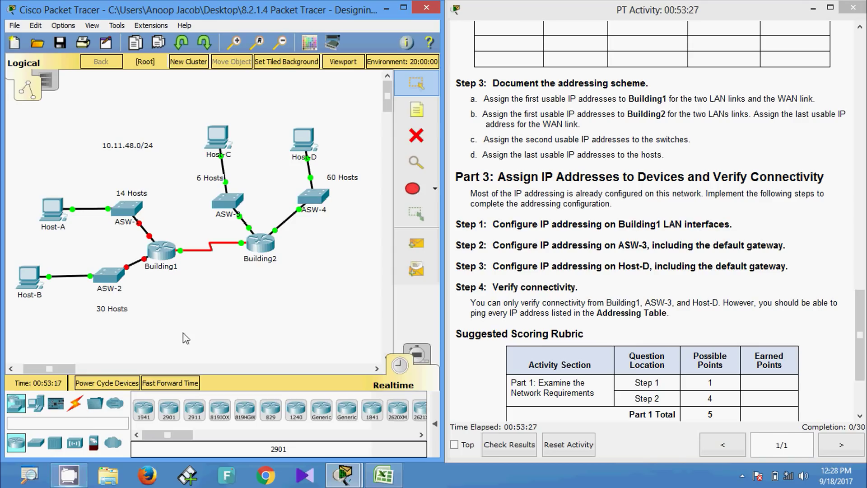
# Open the Building1 router's command line and enter privileged EXEC mode
pyautogui.click(161, 250)
pyautogui.click(363, 116)
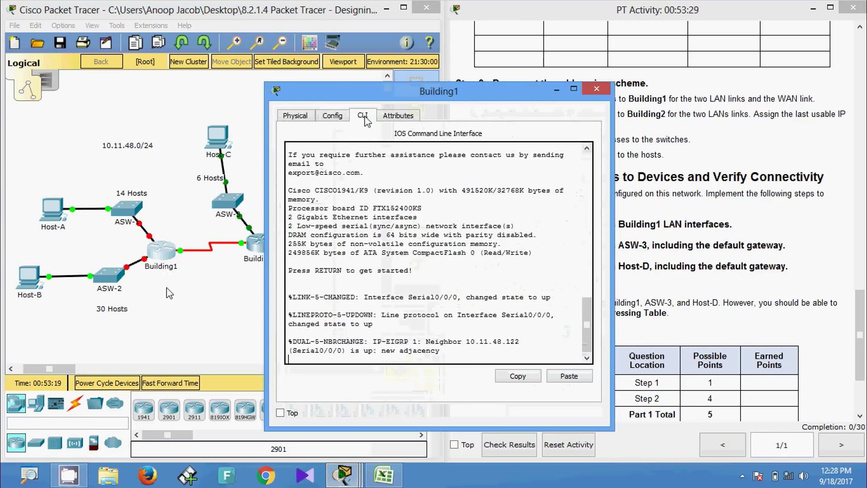
pyautogui.press('Return')
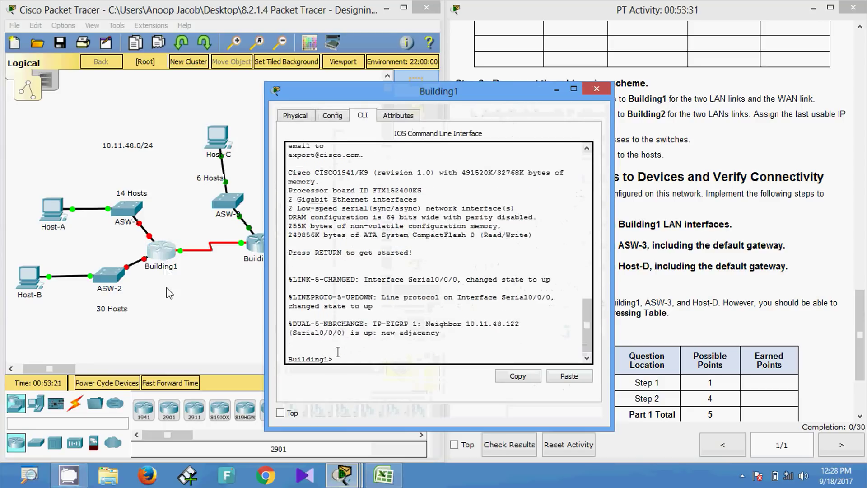
pyautogui.press('Return')
pyautogui.write('ena')
pyautogui.press('Tab')
pyautogui.press('Return')
pyautogui.press('Return')
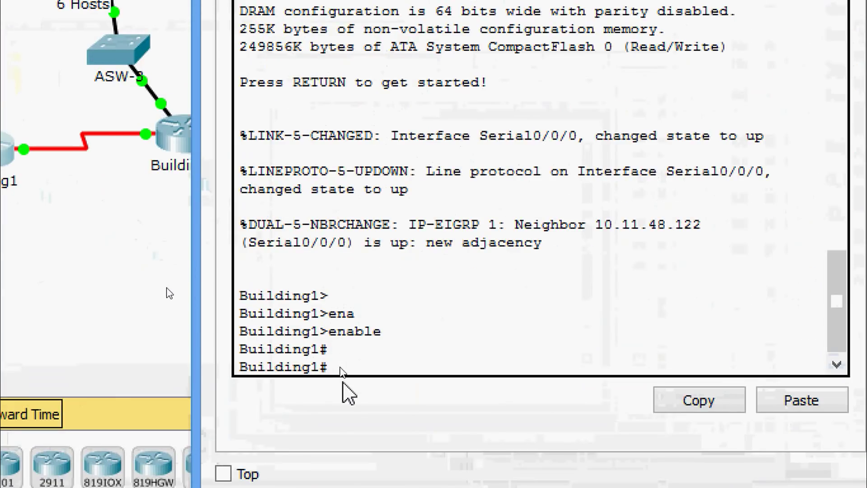
# Enter global configuration mode on Building1 with configure terminal
pyautogui.write('conf')
pyautogui.press('Tab')
pyautogui.write('t')
pyautogui.press('Tab')
pyautogui.press('Return')
pyautogui.press('Return')
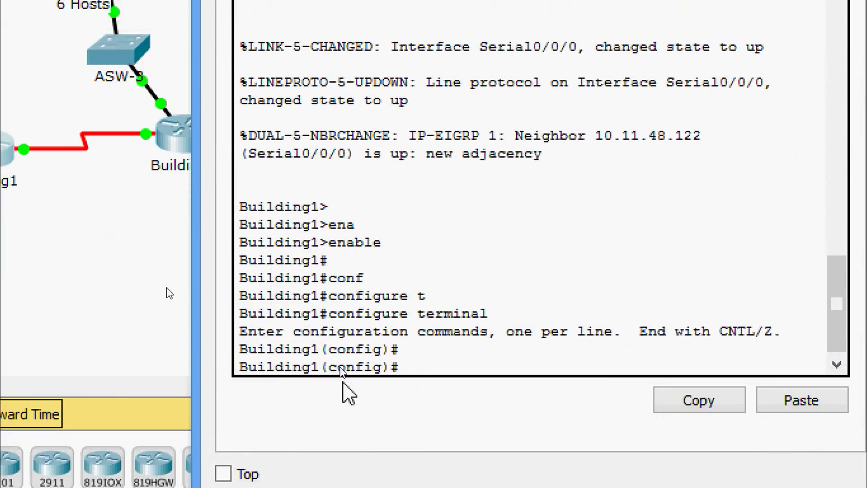
pyautogui.press('Return')
# Assign IP address 10.11.48.97 with subnet mask 255.255.255.240 to Building1's GigabitEthernet 0/0 interface
pyautogui.write('inter')
pyautogui.press('Tab')
pyautogui.write('gi')
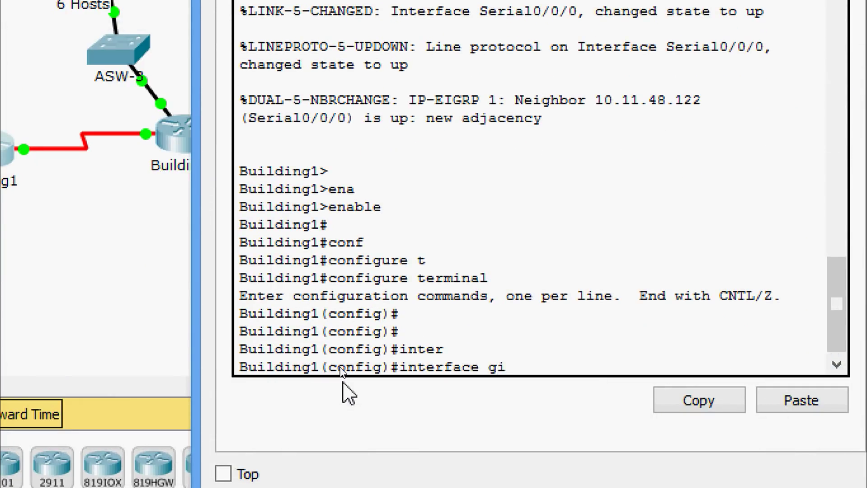
pyautogui.press('Tab')
pyautogui.write('0/0')
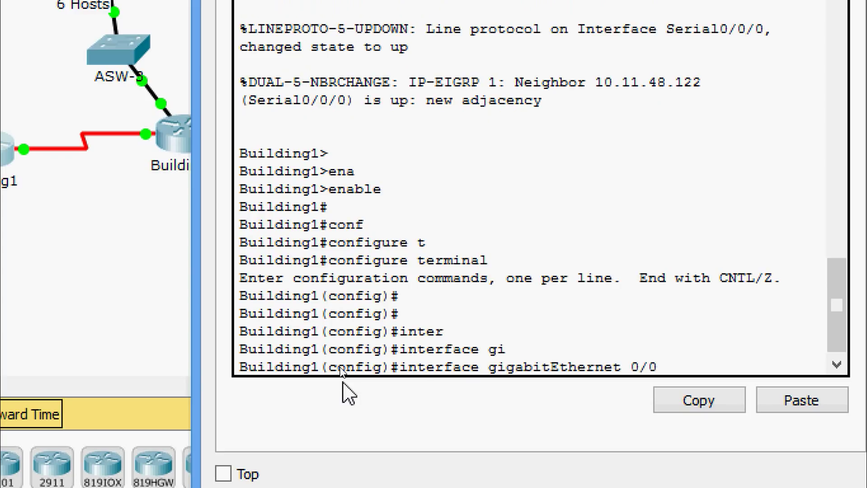
pyautogui.press('Return')
pyautogui.write('ip add')
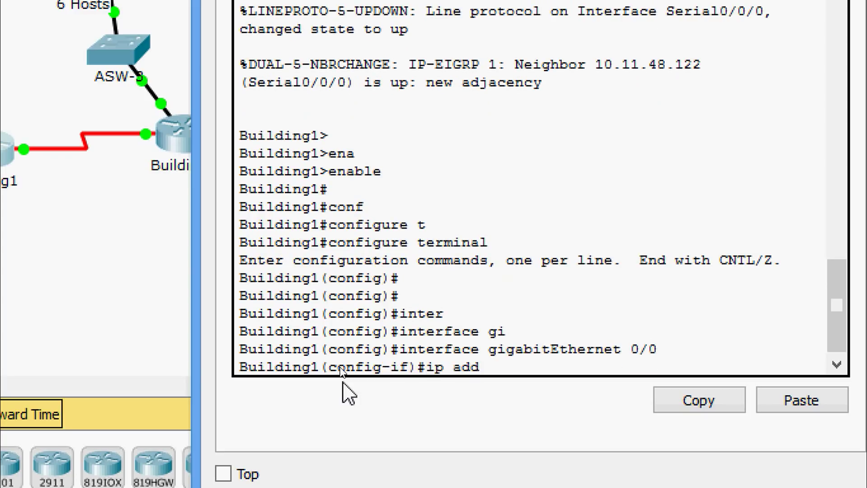
pyautogui.press('Tab')
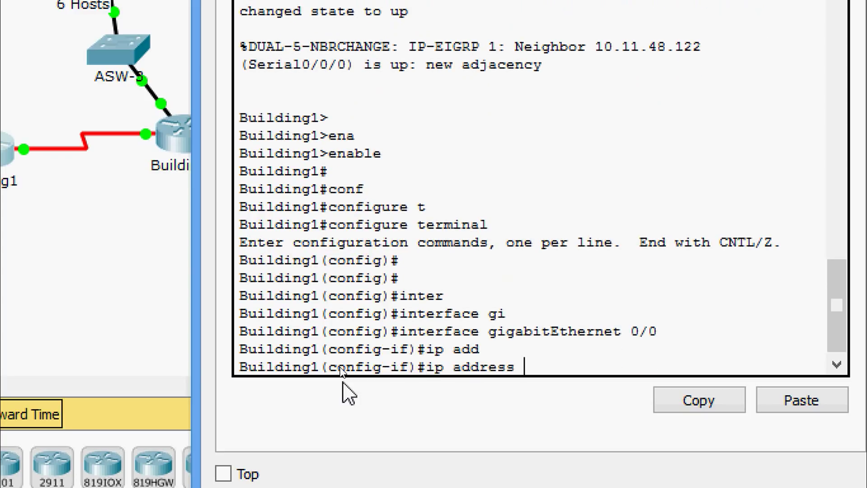
pyautogui.write('10.11.48.97 ?')
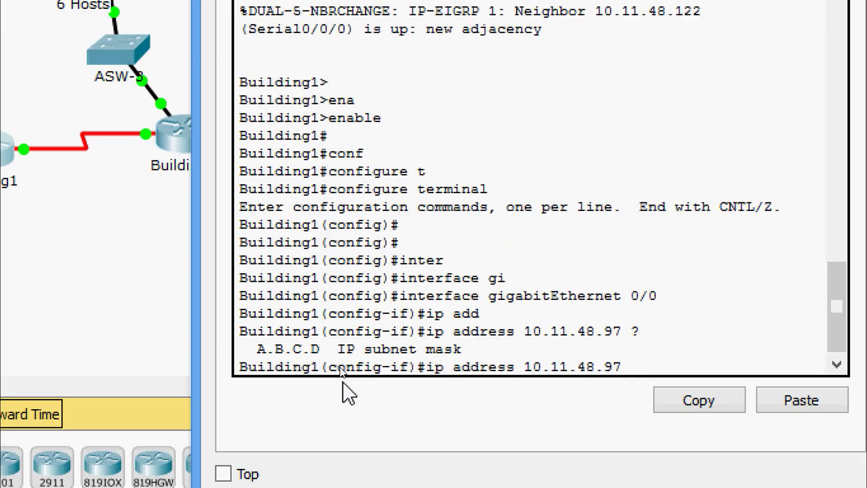
pyautogui.write('255.255.255')
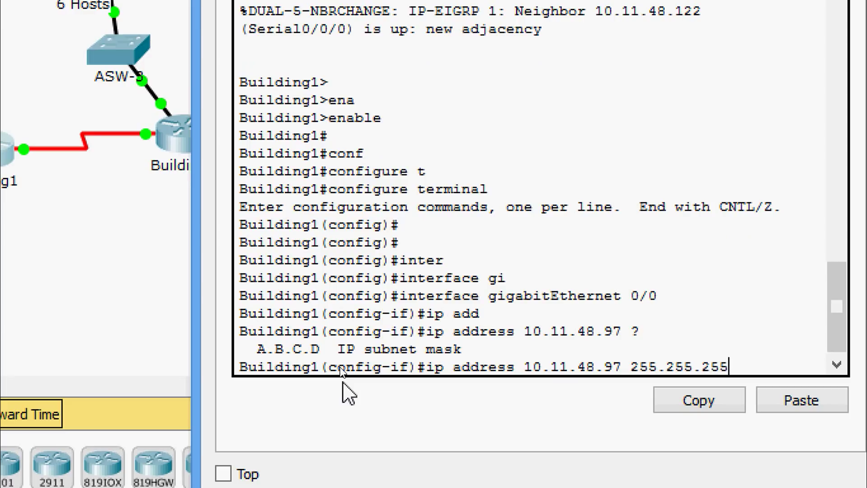
pyautogui.write('.24-')
pyautogui.write('0')
pyautogui.press('Return')
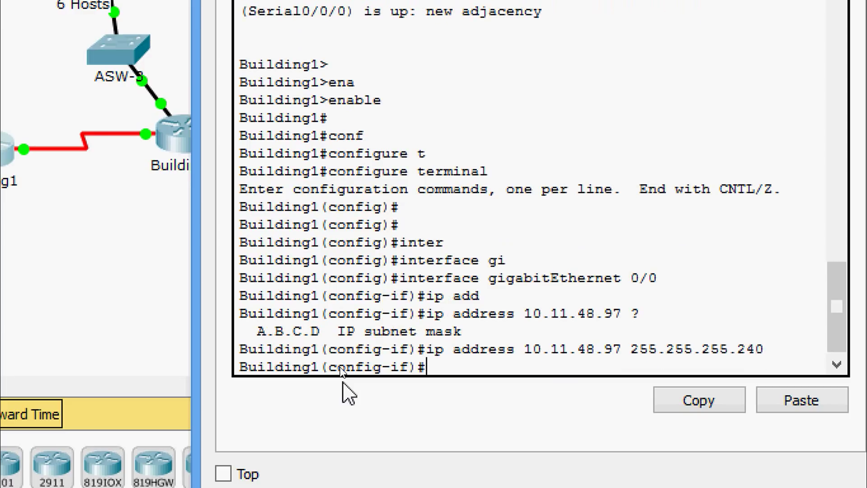
# Enable Building1's GigabitEthernet 0/0 interface with no shut
pyautogui.write('no shut')
pyautogui.press('Return')
pyautogui.press('Return')
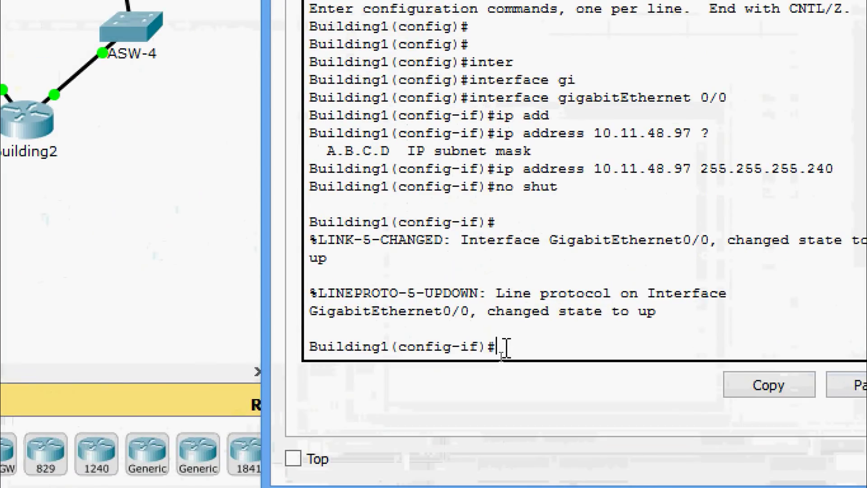
# Assign IP address 10.11.48.65 with subnet mask 255.255.255.224 to Building1's GigabitEthernet 0/1 interface, and enable it with no shut
pyautogui.write('int gi')
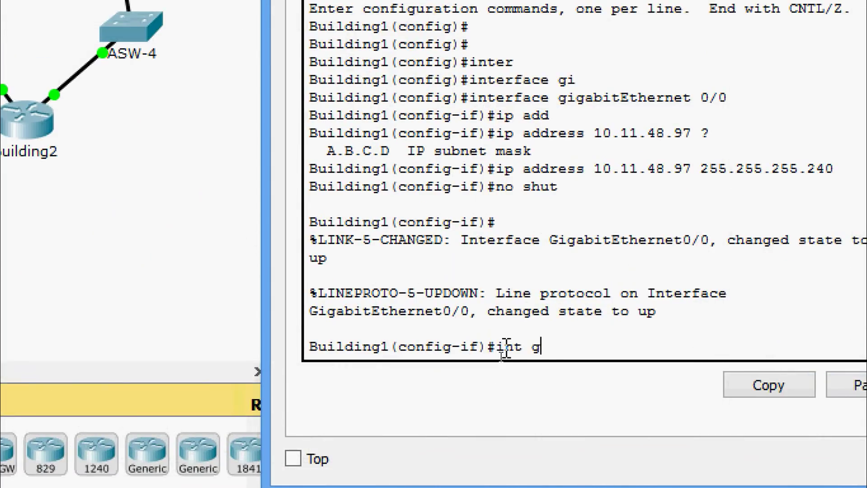
pyautogui.press('Tab')
pyautogui.write('0/')
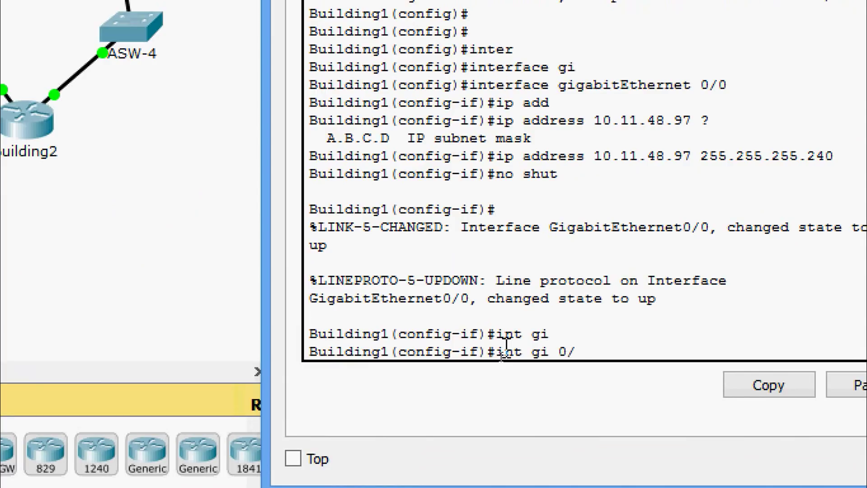
pyautogui.write('1')
pyautogui.press('Return')
pyautogui.write('ip add')
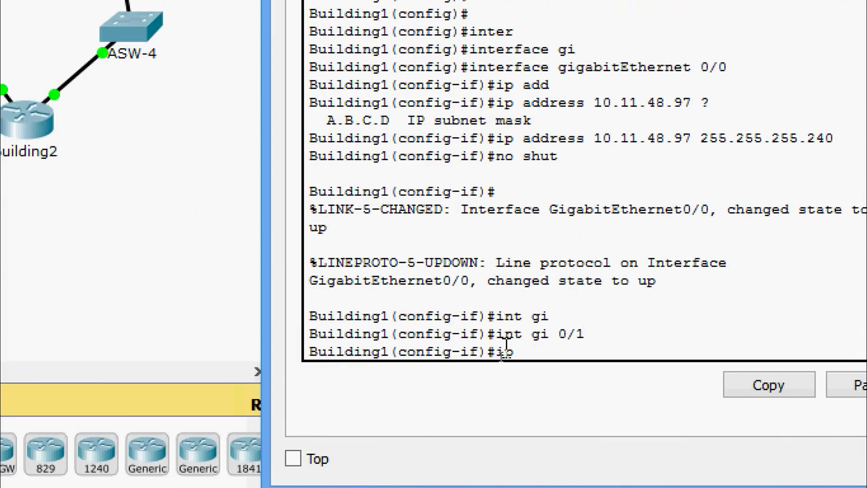
pyautogui.press('Tab')
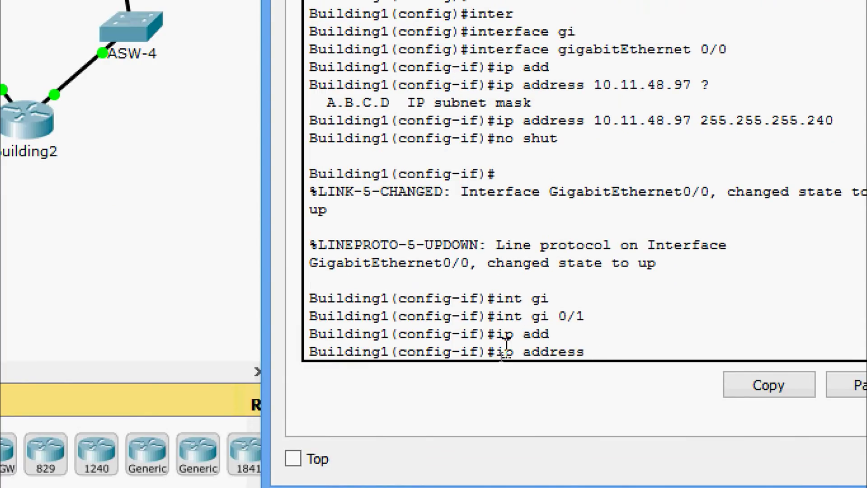
pyautogui.write('10.11.48.65')
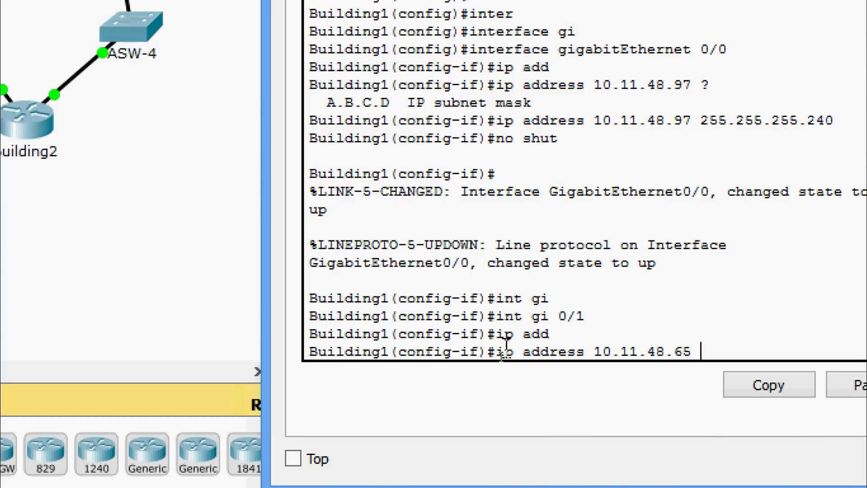
pyautogui.write(' 255.255')
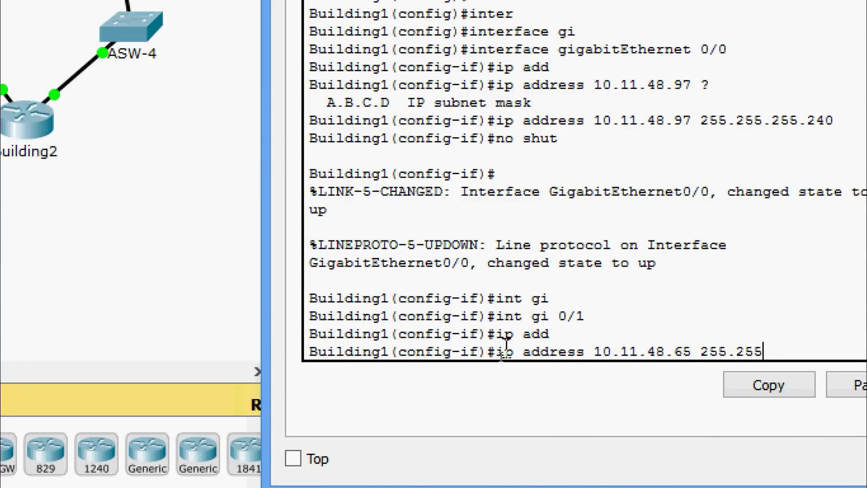
pyautogui.write('.255.224')
pyautogui.press('Return')
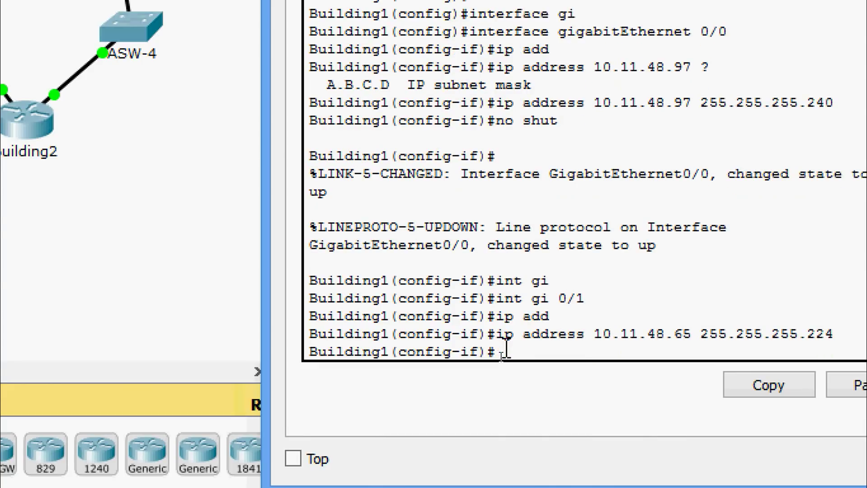
pyautogui.write('no shut')
pyautogui.press('Return')
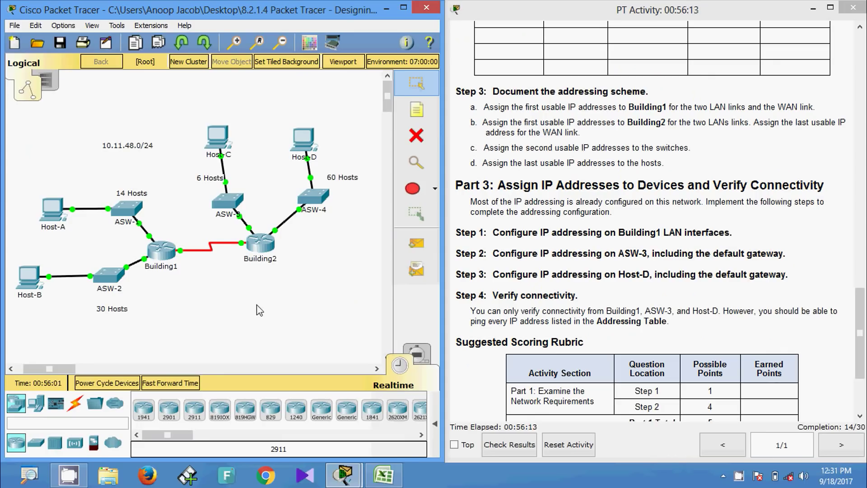
# Open the ASW-3 switch's command line and enter privileged EXEC mode
pyautogui.click(227, 201)
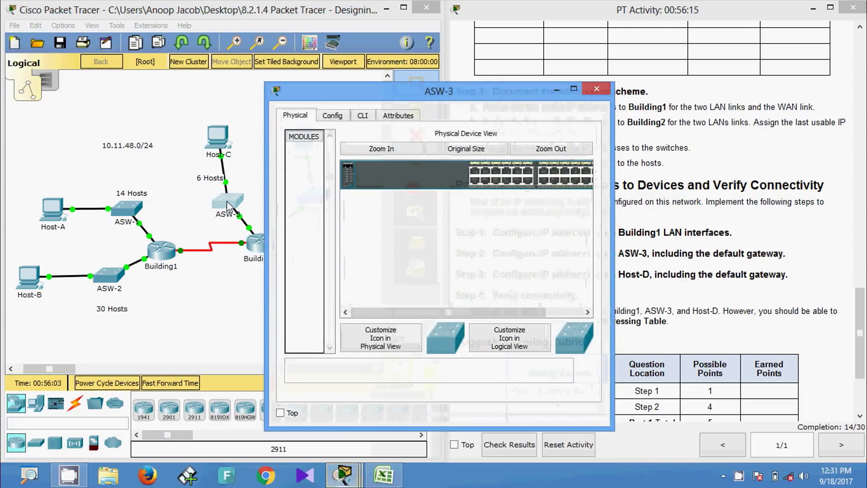
pyautogui.click(361, 116)
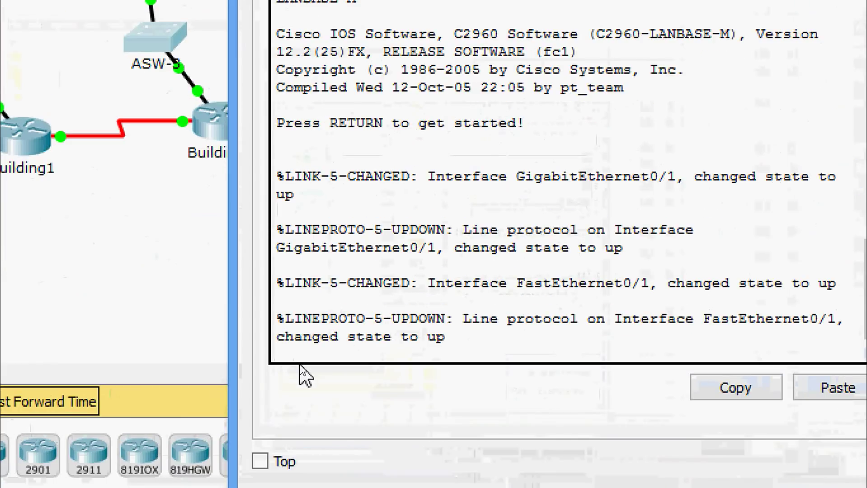
pyautogui.press('Return')
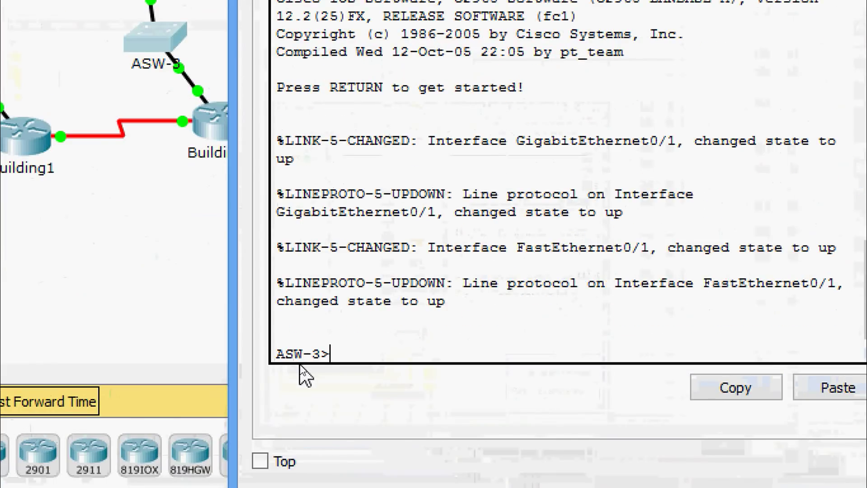
pyautogui.write('en')
pyautogui.press('Tab')
pyautogui.press('Return')
# Enter global configuration mode on ASW-3 with configure terminal
pyautogui.write('conf')
pyautogui.press('Tab')
pyautogui.write('t')
pyautogui.press('Tab')
pyautogui.press('Return')
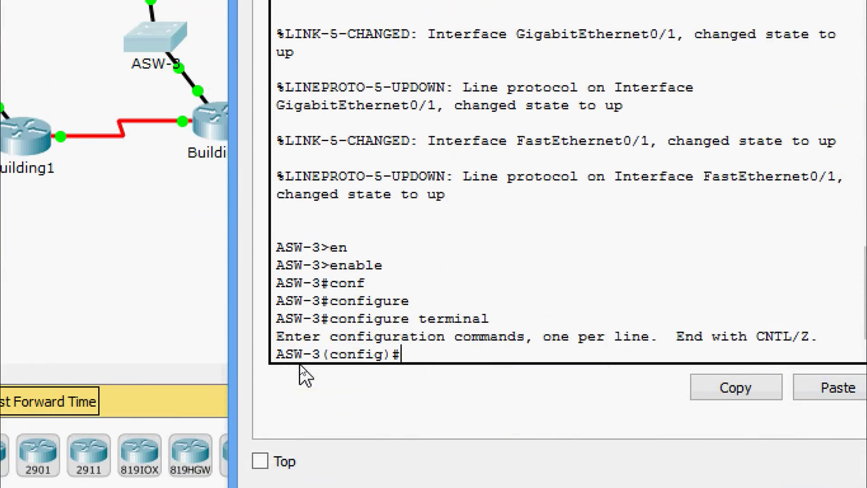
pyautogui.press('Return')
pyautogui.press('Return')
# Enter interface configuration mode for VLAN 1 on ASW-3
pyautogui.write('iner')
pyautogui.press('Tab')
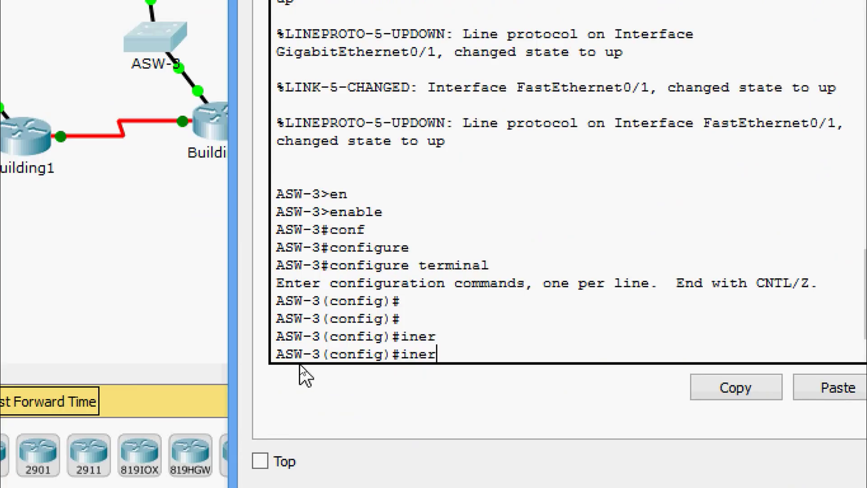
pyautogui.press('BackSpace')
pyautogui.press('BackSpace')
pyautogui.write('ter')
pyautogui.press('Tab')
pyautogui.write('vl')
pyautogui.press('Tab')
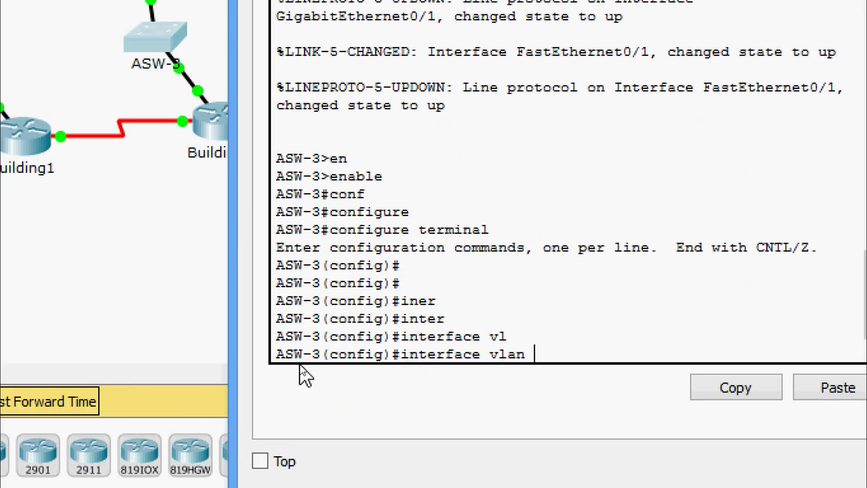
pyautogui.write('1')
pyautogui.press('Return')
# Assign IP address 10.11.48.114 with subnet mask 255.255.255.248 to ASW-3's VLAN 1 interface
pyautogui.write('ip ad')
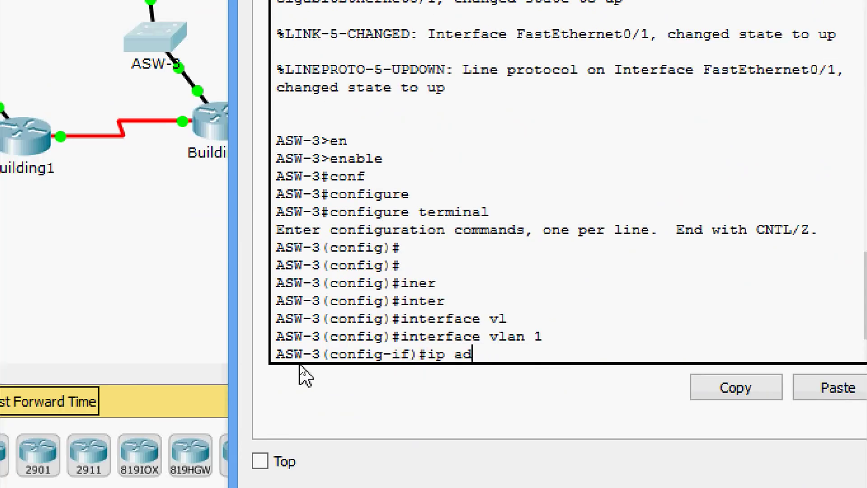
pyautogui.press('Tab')
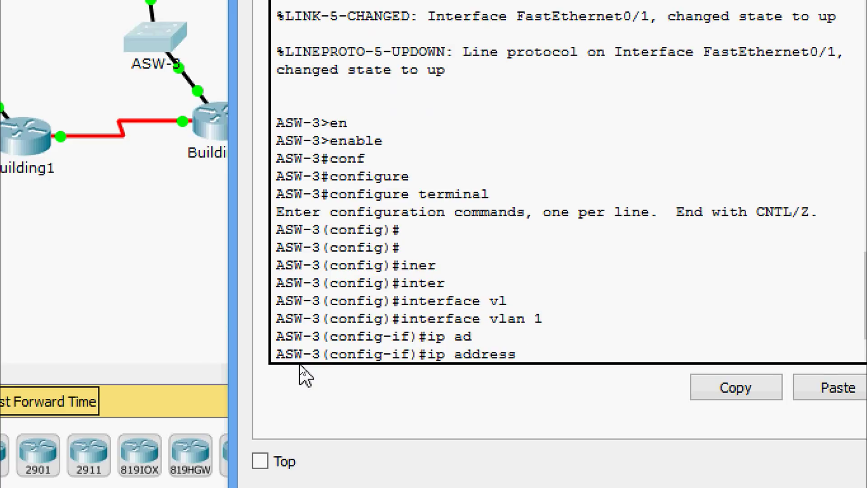
pyautogui.write('10.11.48.114')
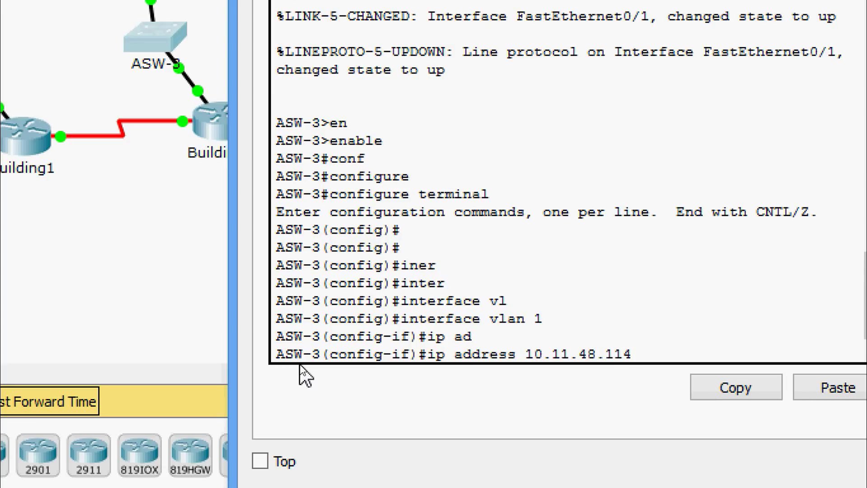
pyautogui.write(' ?')
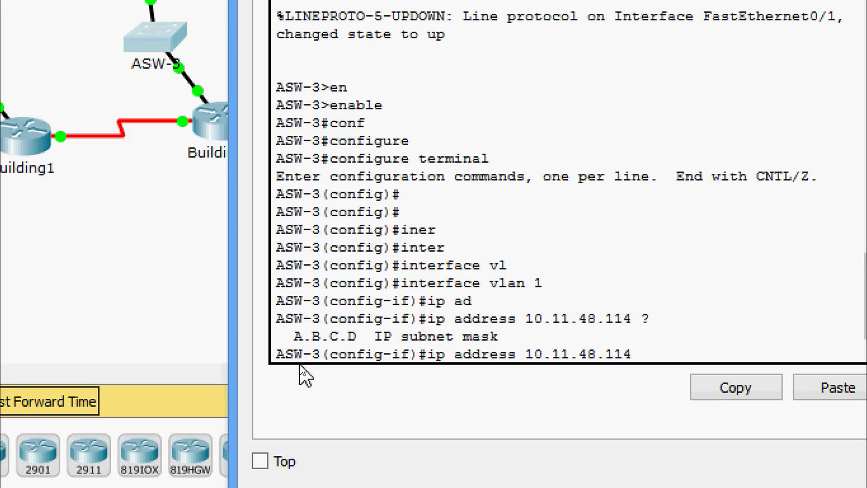
pyautogui.write('255.255.')
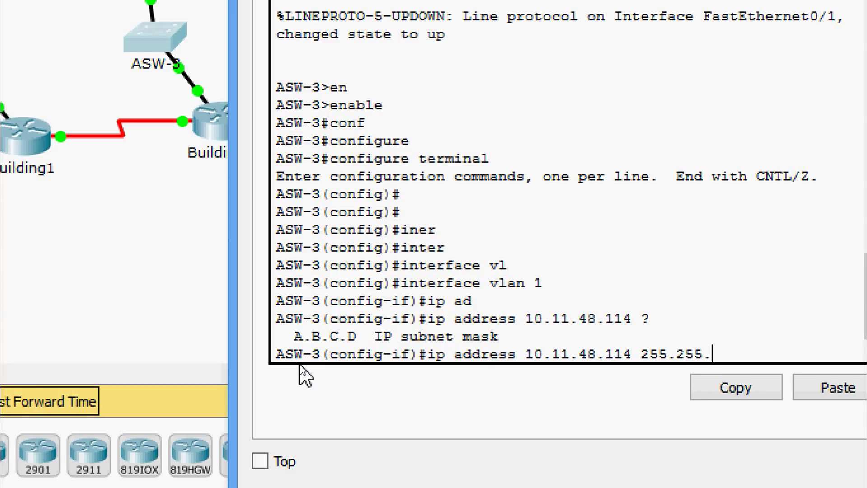
pyautogui.write('255.248')
pyautogui.press('Return')
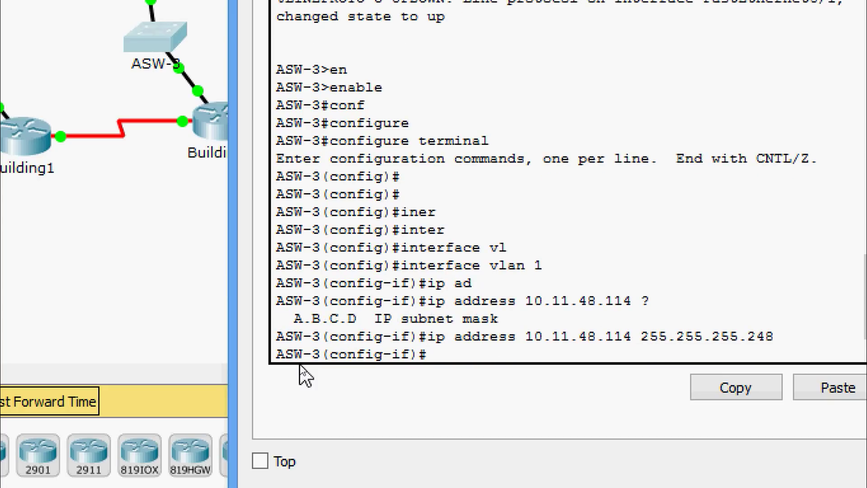
# Exit the interface configuration mode and set ASW-3's default gateway to 10.11.48.113
pyautogui.write('exit')
pyautogui.press('Return')
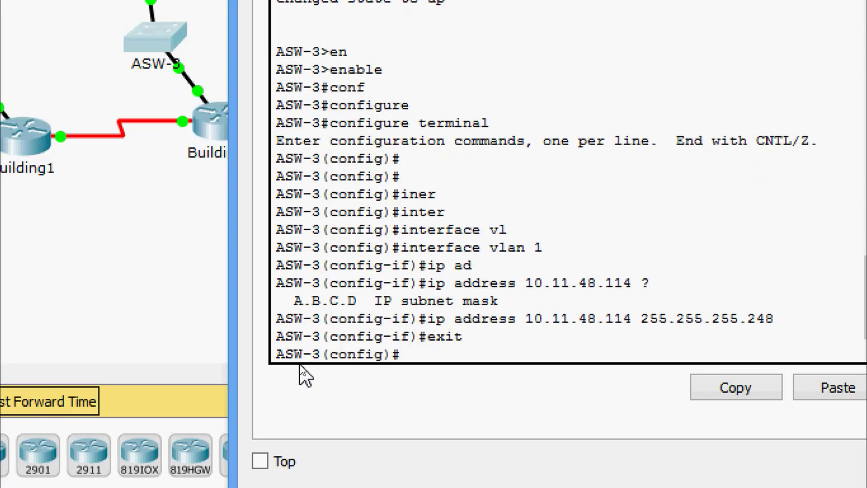
pyautogui.write('ip defaul')
pyautogui.press('Tab')
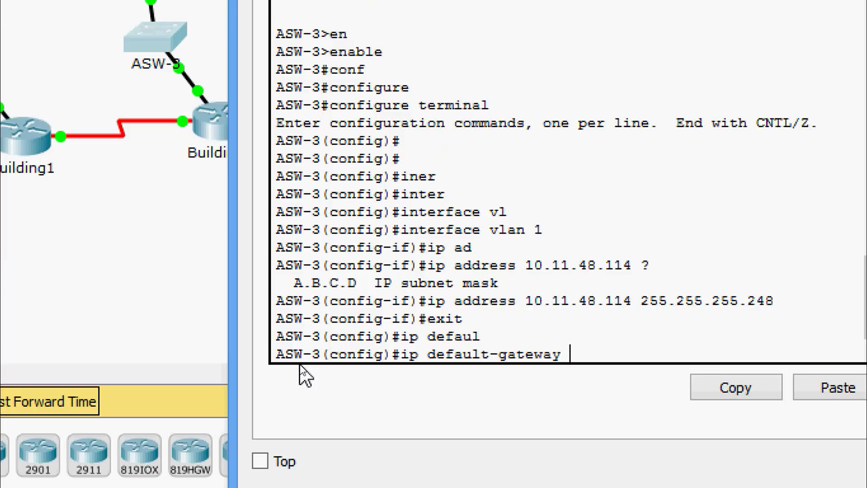
pyautogui.write('?')
pyautogui.write('10.11.')
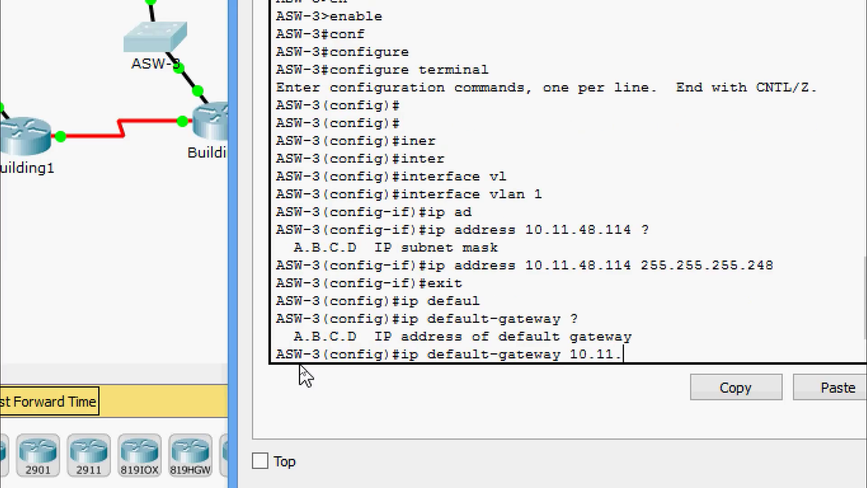
pyautogui.write('48.113')
pyautogui.press('Return')
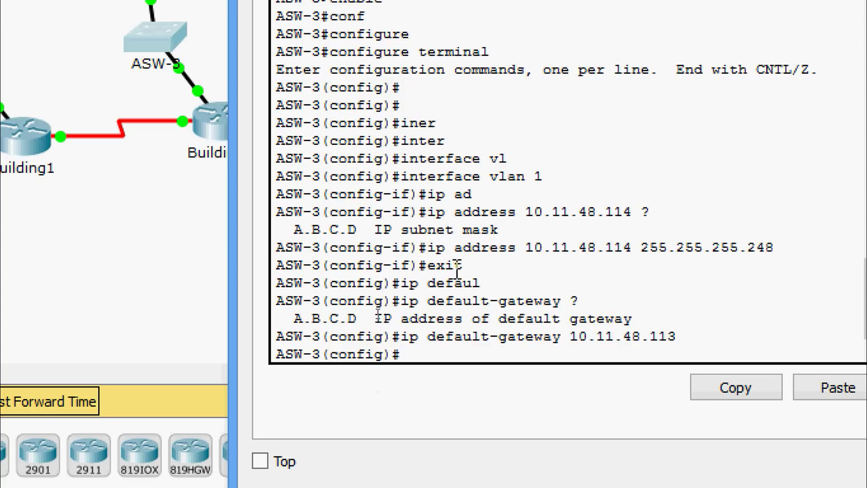
# Re-enter interface configuration mode for VLAN 1 on ASW-3 and enable the interface with no shutdown
pyautogui.moveTo(428, 247); pyautogui.dragTo(492, 248)
pyautogui.click(507, 249)
pyautogui.press('Return')
pyautogui.write('inter')
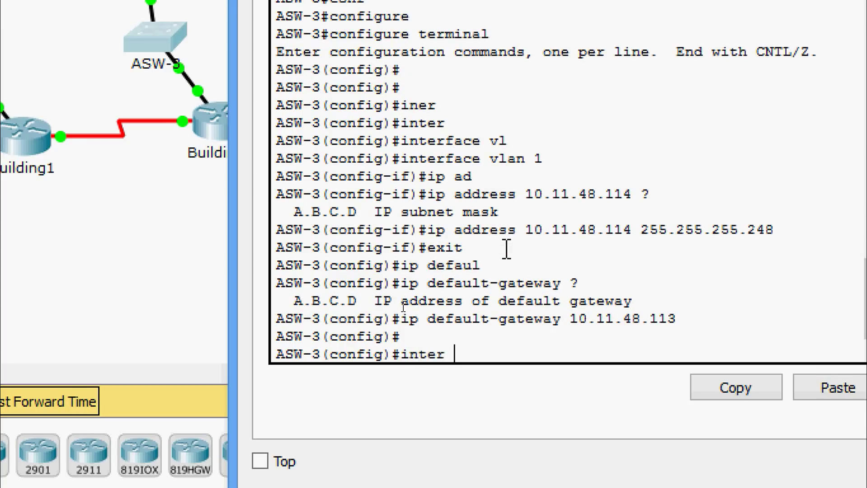
pyautogui.press('Tab')
pyautogui.write('vl')
pyautogui.press('Tab')
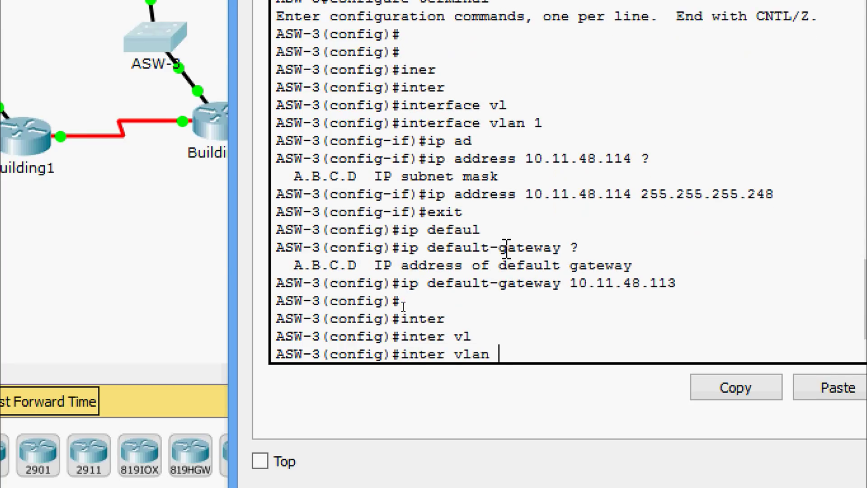
pyautogui.write('1')
pyautogui.press('Return')
pyautogui.write('no sh')
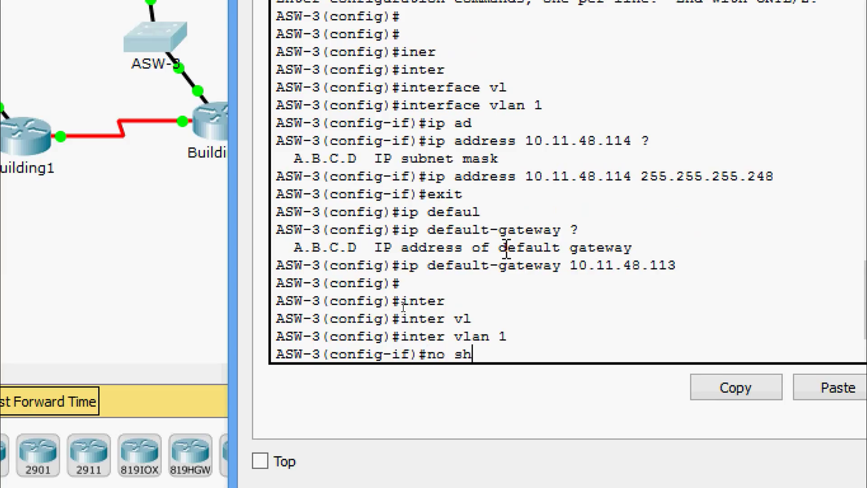
pyautogui.write('ut')
pyautogui.press('Tab')
pyautogui.press('Return')
pyautogui.press('Return')
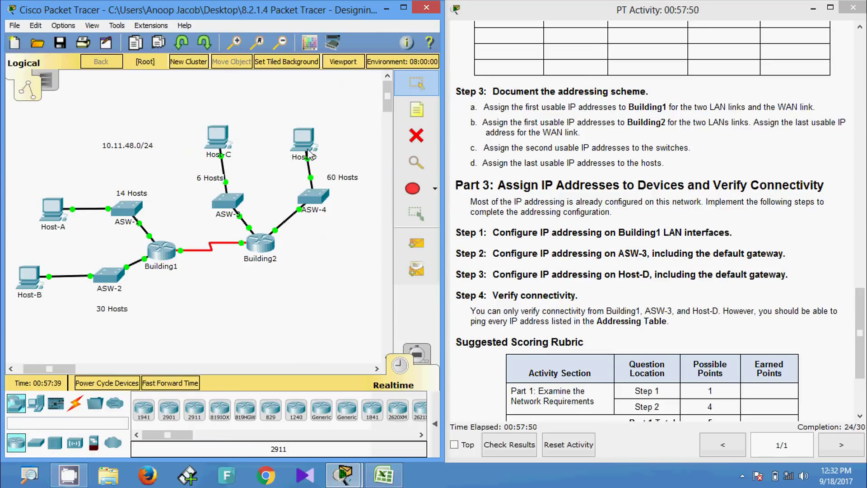
# Open the IP Configuration settings of Host-D
pyautogui.click(295, 143)
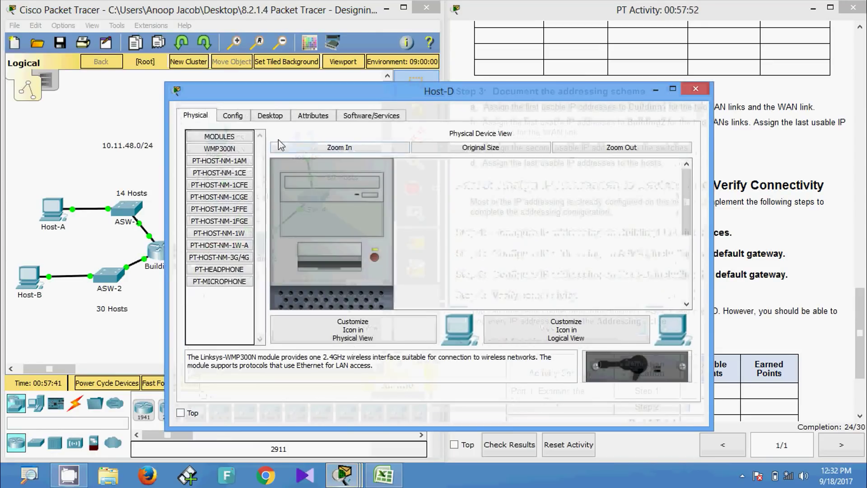
pyautogui.click(273, 117)
pyautogui.click(549, 179)
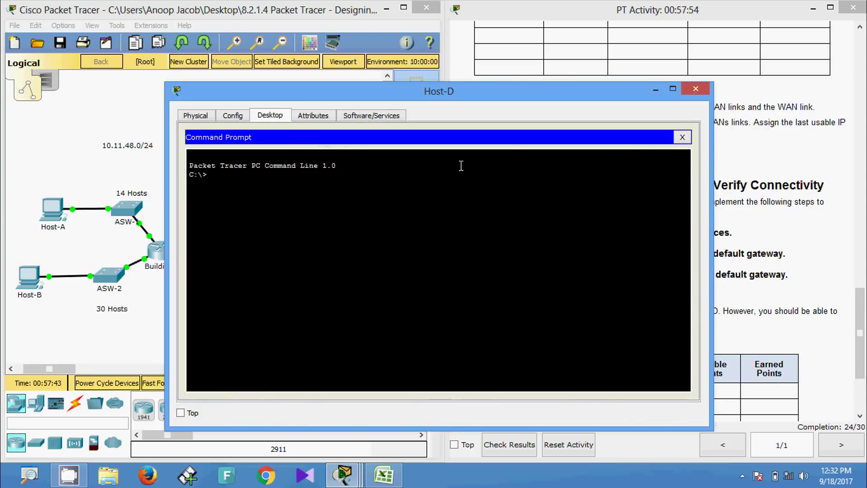
pyautogui.click(682, 137)
pyautogui.click(222, 186)
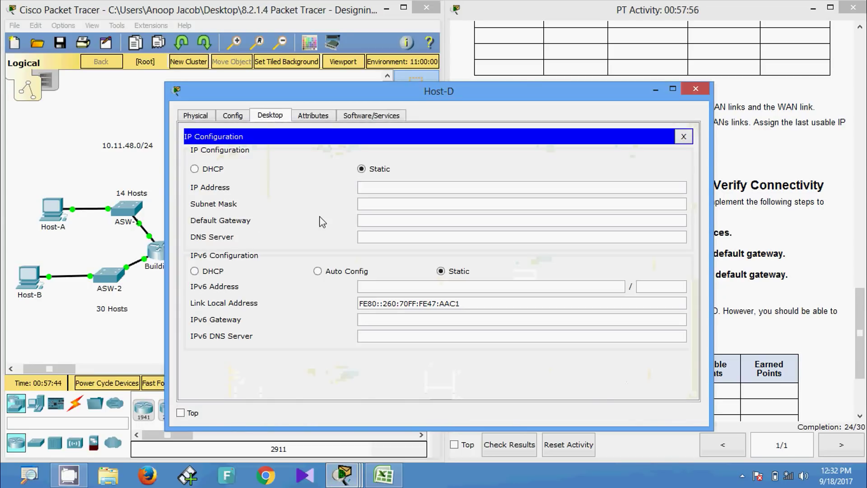
# Set Host-D's static IP address to 10.11.48.62 and its subnet mask to 255.255.255.192
pyautogui.click(364, 188)
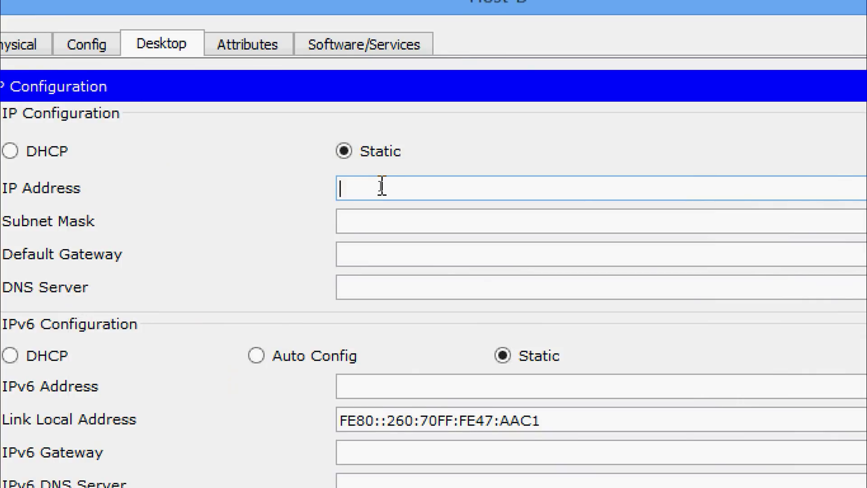
pyautogui.write('10.111.48')
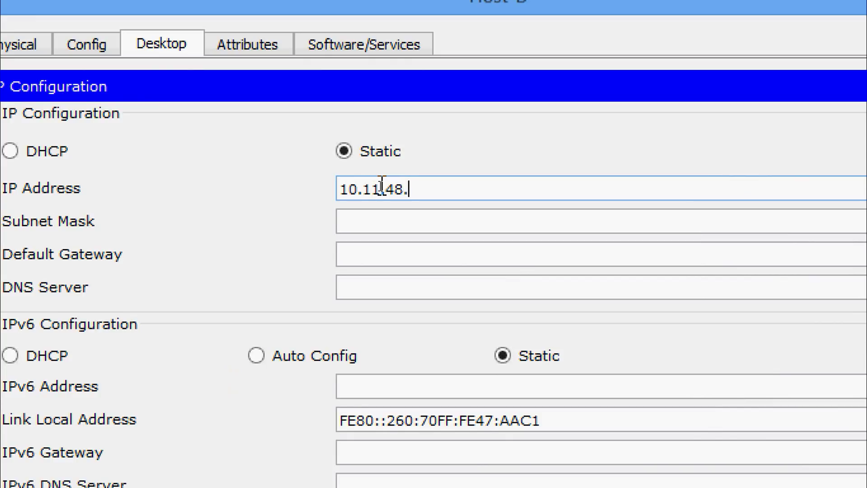
pyautogui.write('.62')
pyautogui.press('Tab')
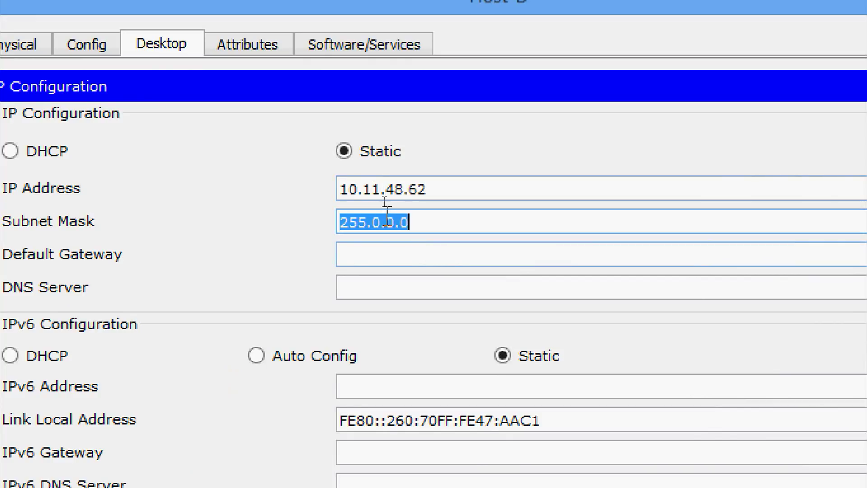
pyautogui.click(416, 221)
pyautogui.moveTo(415, 222); pyautogui.dragTo(377, 222)
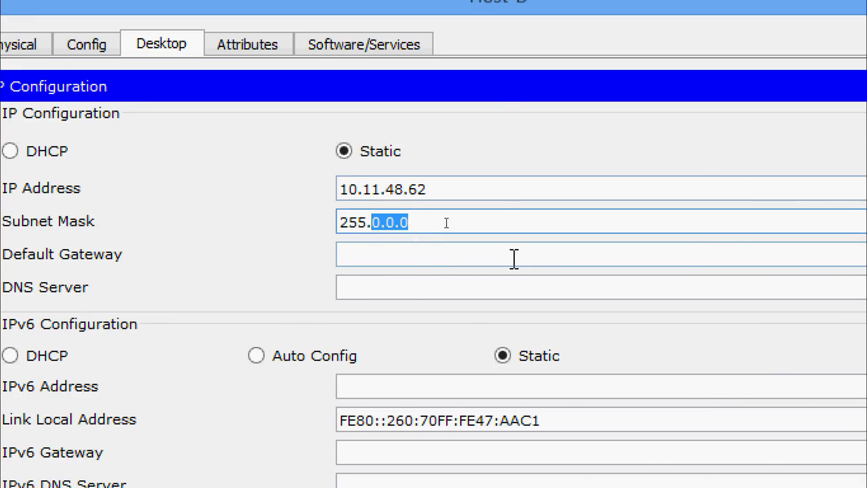
pyautogui.write('255')
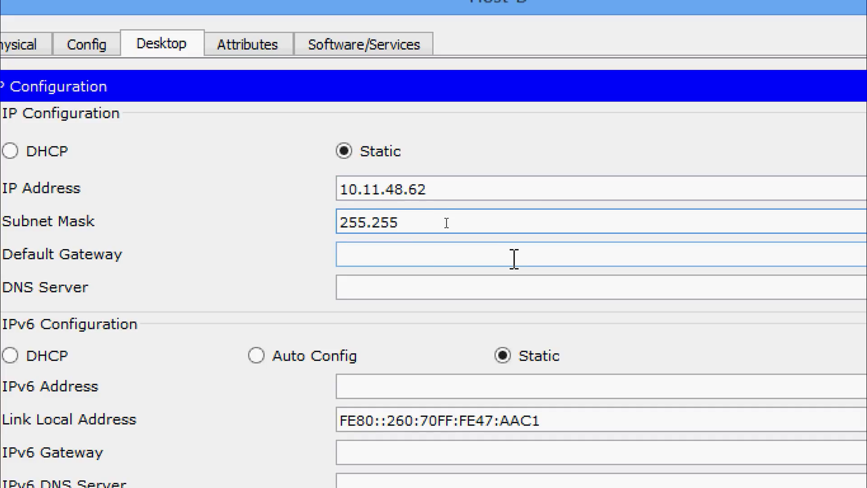
pyautogui.write('.255.192')
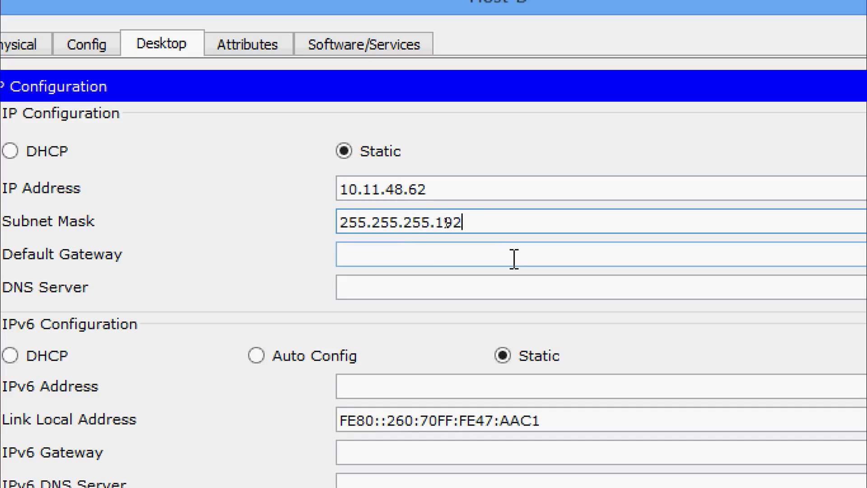
# Set Host-D's default gateway to 10.11.48.1, reusing a copy of its IP address
pyautogui.click(490, 262)
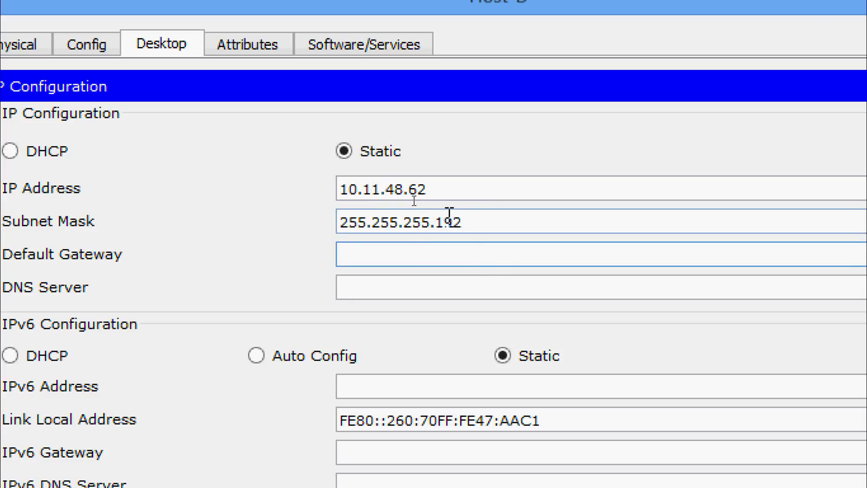
pyautogui.moveTo(449, 189); pyautogui.dragTo(271, 199)
pyautogui.hotkey('ctrl', 'c')
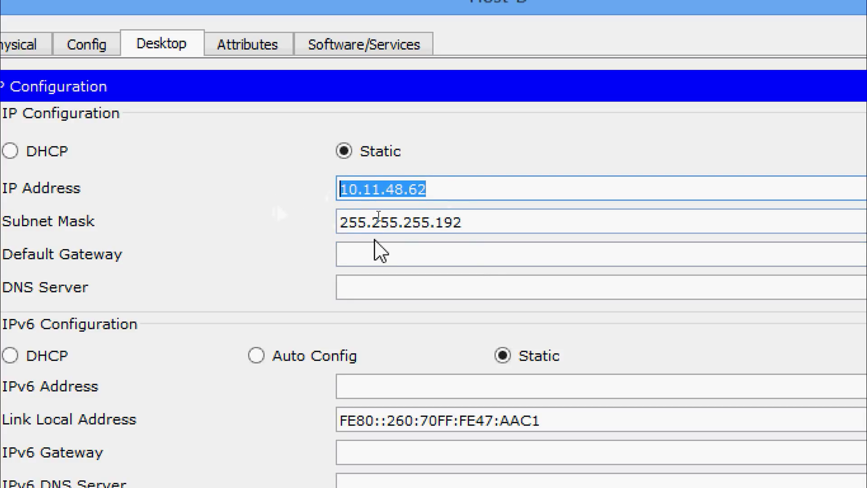
pyautogui.click(378, 254)
pyautogui.hotkey('ctrl', 'v')
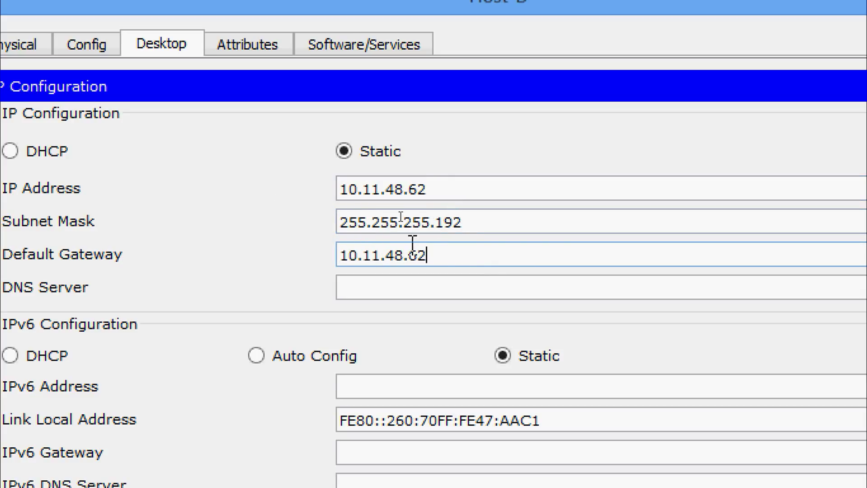
pyautogui.press('BackSpace')
pyautogui.press('BackSpace')
pyautogui.write('1')
pyautogui.click(448, 286)
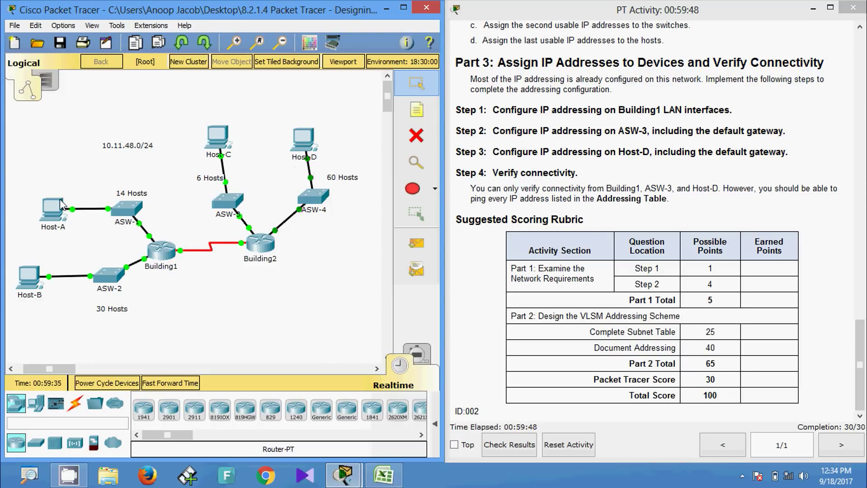
# Switch to the Excel addressing table, copy Host-A's IP address 10.11.48.110, and return to Packet Tracer
pyautogui.click(384, 474)
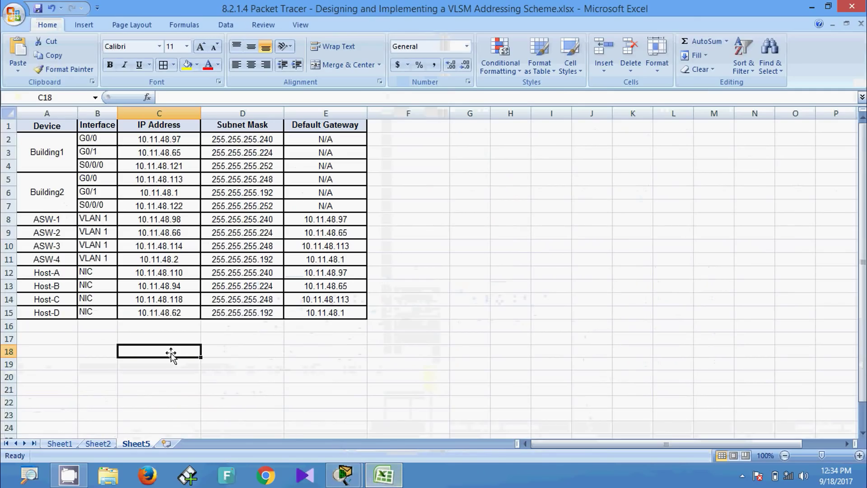
pyautogui.click(154, 274)
pyautogui.moveTo(210, 97); pyautogui.dragTo(158, 97)
pyautogui.hotkey('ctrl', 'c')
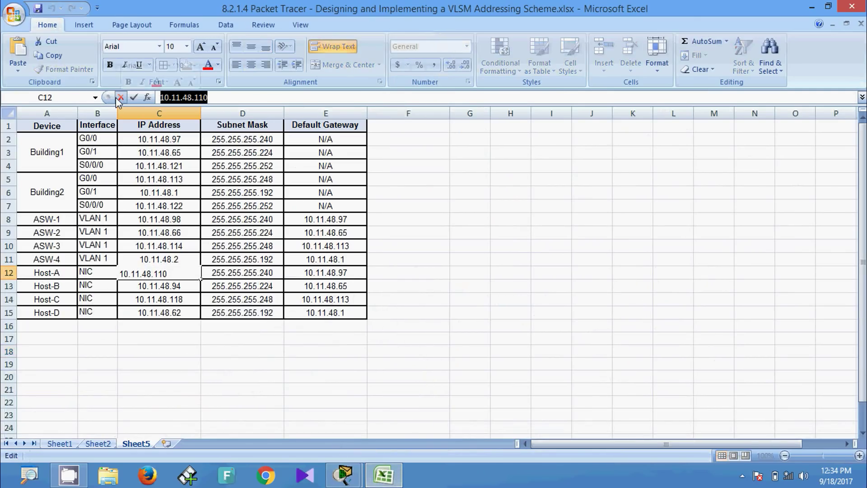
pyautogui.click(811, 8)
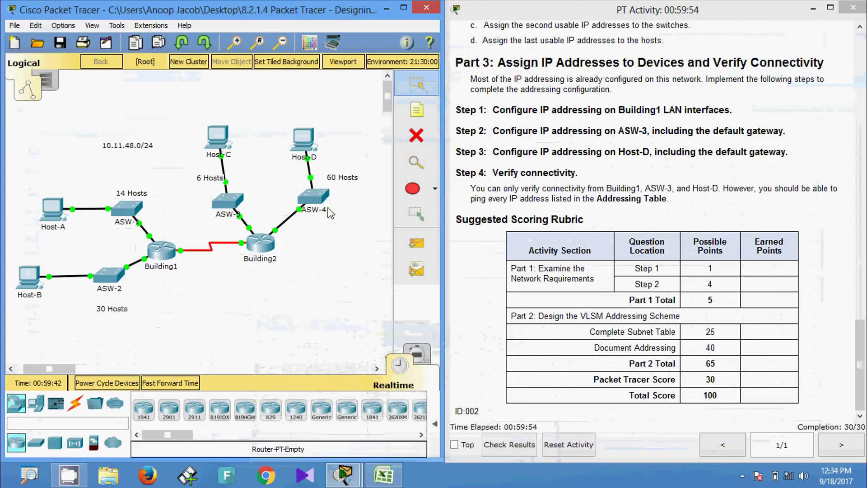
# Ping Host-A at 10.11.48.110 from Host-D's command prompt
pyautogui.click(298, 135)
pyautogui.click(524, 113)
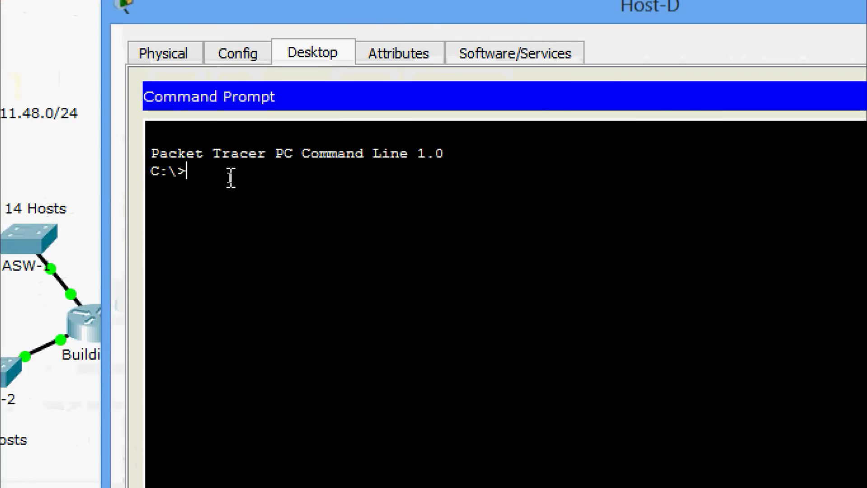
pyautogui.write('ping')
pyautogui.rightClick(230, 181)
pyautogui.click(277, 222)
pyautogui.press('Return')
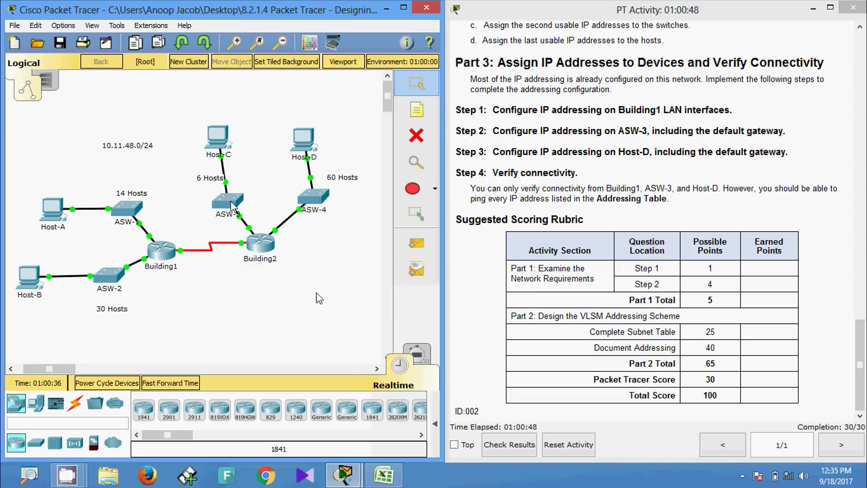
# Ping ASW-3 at 10.11.48.114 from Host-D's command prompt
pyautogui.click(303, 139)
pyautogui.click(555, 150)
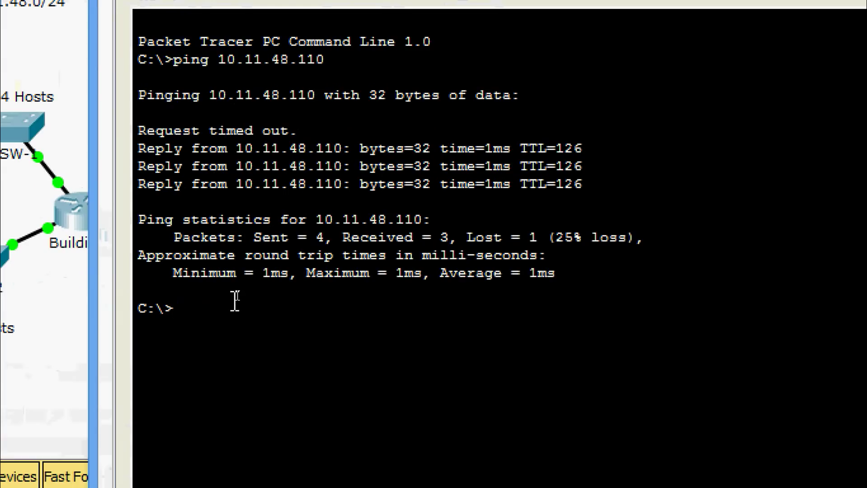
pyautogui.write('ping')
pyautogui.rightClick(233, 306)
pyautogui.click(270, 355)
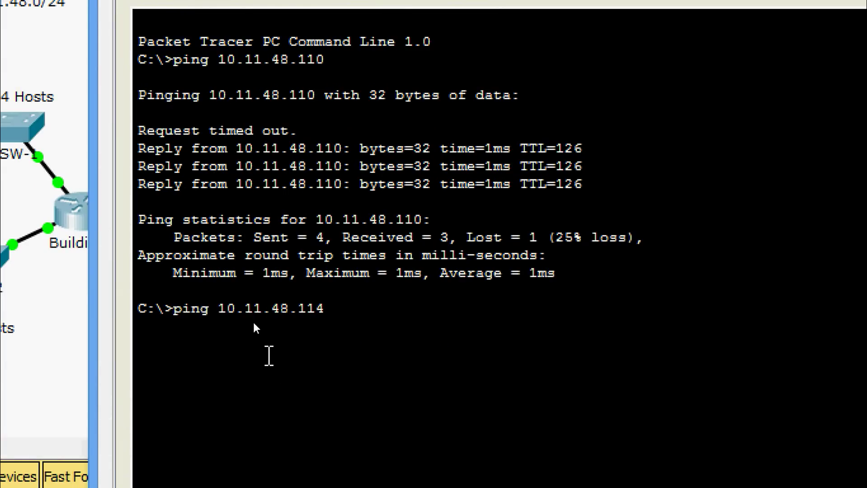
pyautogui.press('Return')
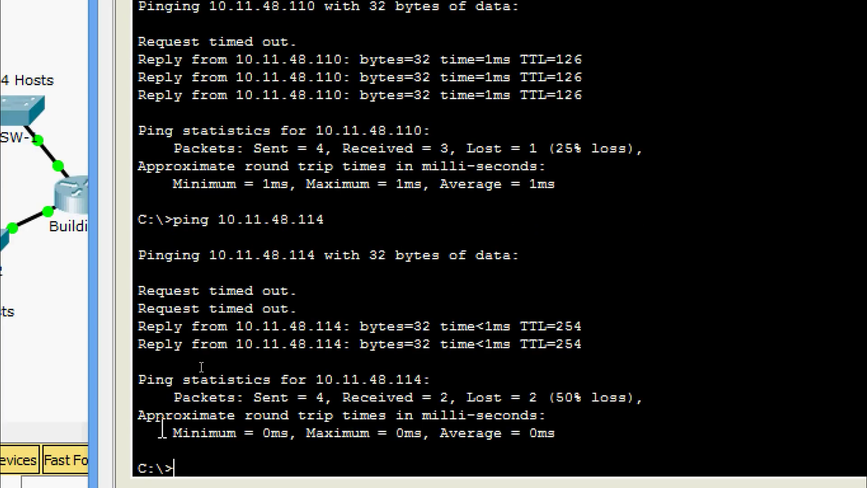
# Repeat the ping to 10.11.48.114 and return to the Addressing Table at the start of the activity instructions
pyautogui.press('Up')
pyautogui.press('Return')
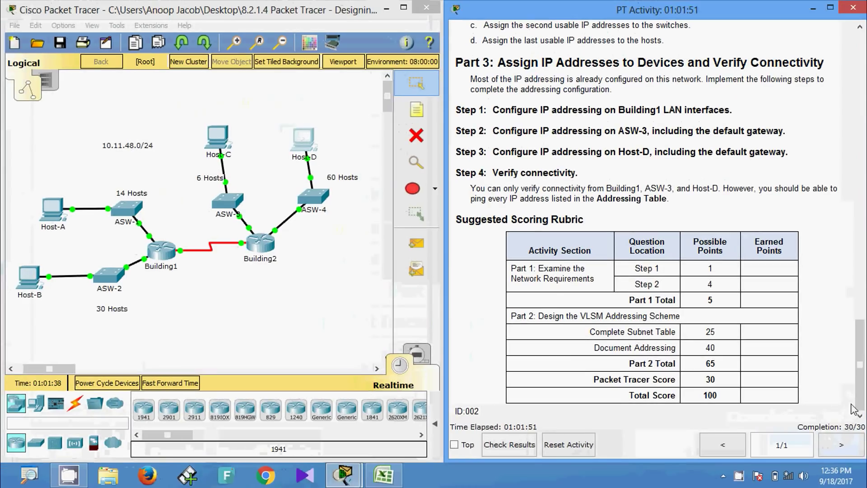
pyautogui.moveTo(860, 380); pyautogui.dragTo(861, 78)
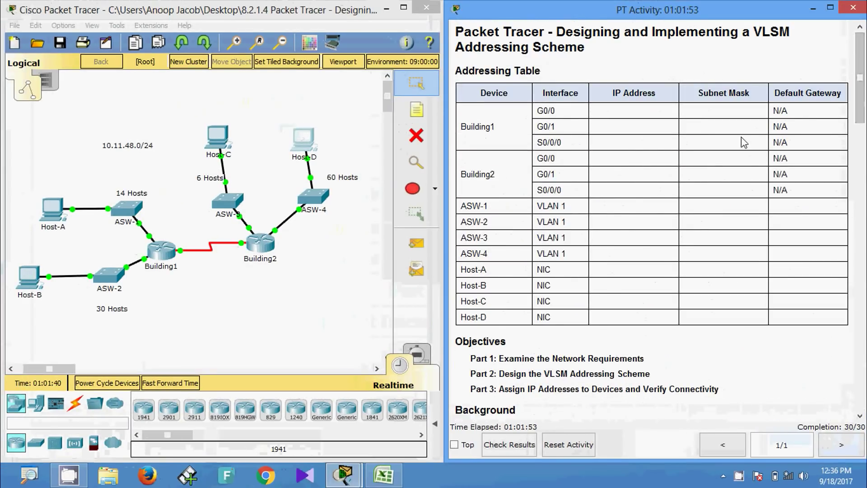